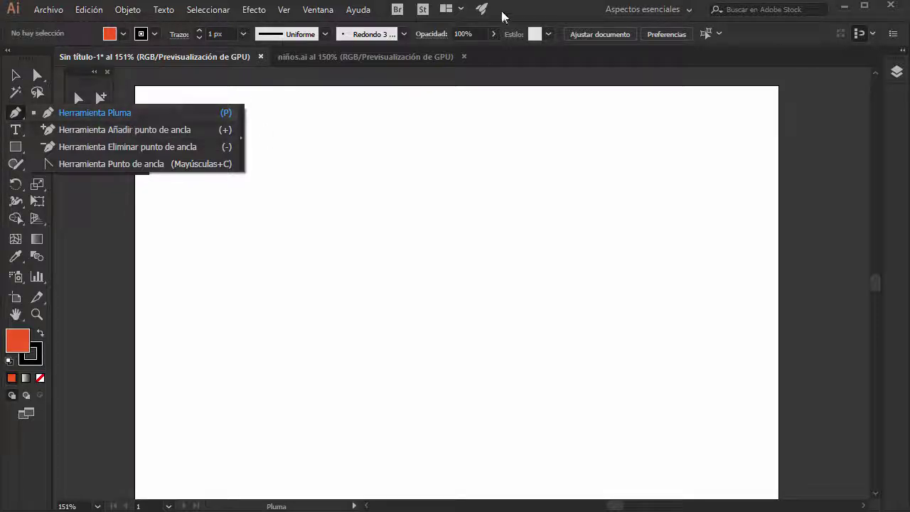
Detach the Pen tool group as a floating palette and place it just below the floating selection tools palette
click(240, 136)
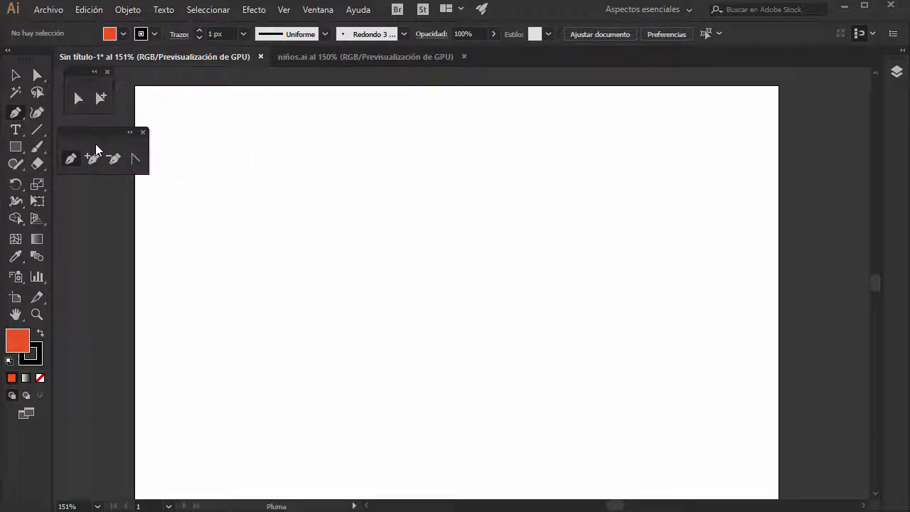
mouse_move(95, 144)
mouse_down()
mouse_move(123, 150)
mouse_move(96, 162)
mouse_move(100, 150)
mouse_up()
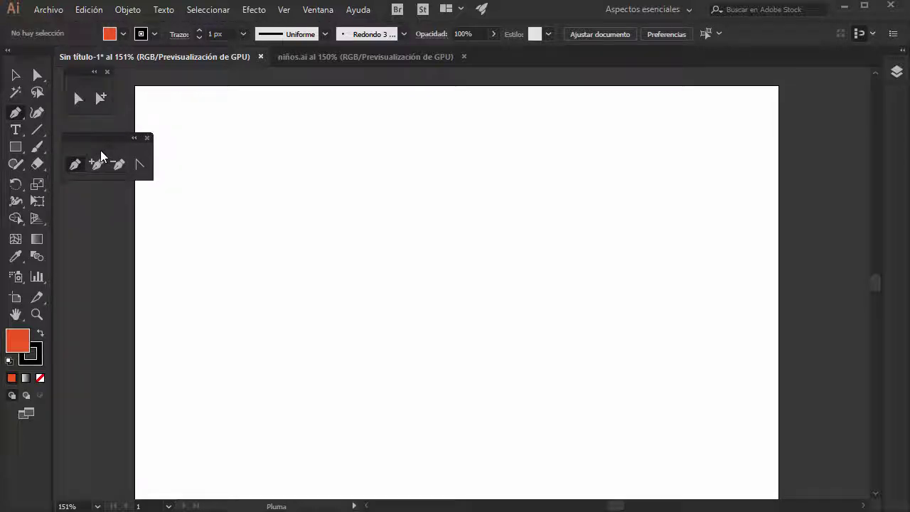
key(ctrl+plus)
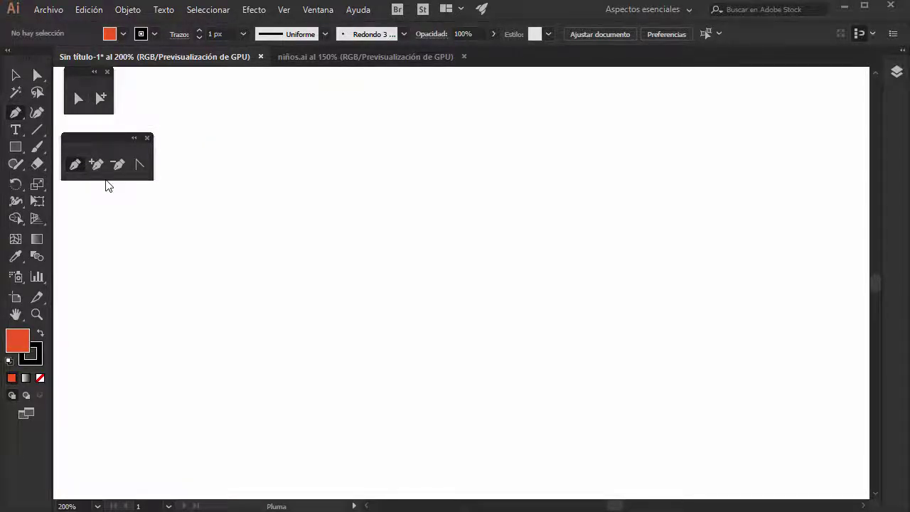
mouse_move(95, 148)
mouse_down()
mouse_move(91, 134)
mouse_move(103, 131)
mouse_move(96, 144)
mouse_move(104, 142)
mouse_up()
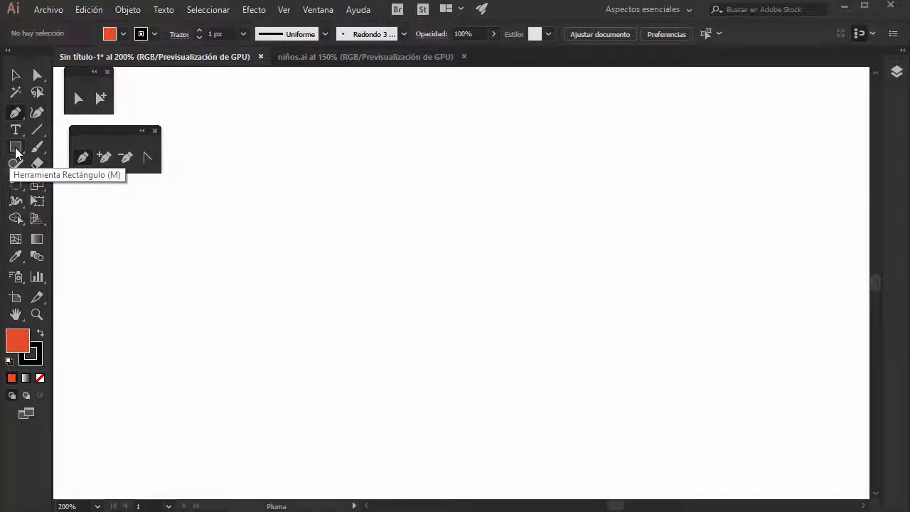
Draw a wide horizontal orange-red ellipse on the artboard with the Ellipse tool
drag(16, 151, 106, 182)
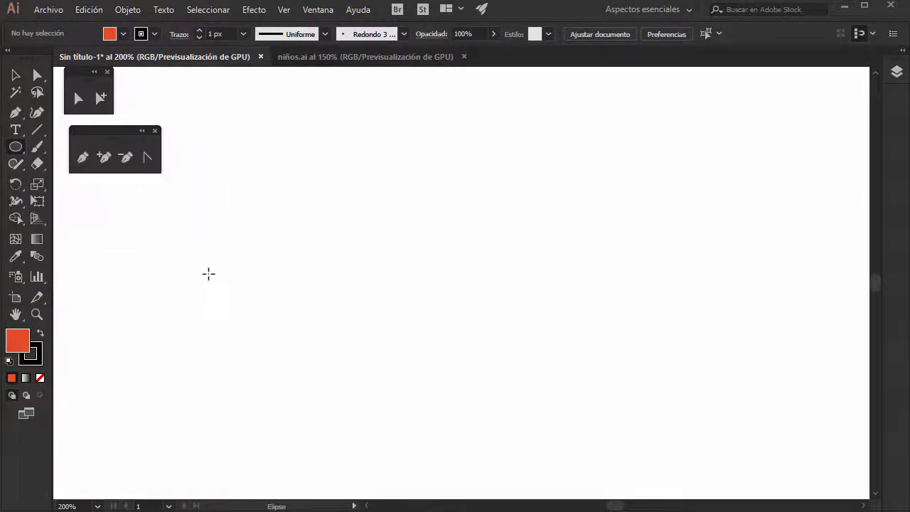
drag(232, 230, 296, 293)
drag(401, 359, 544, 415)
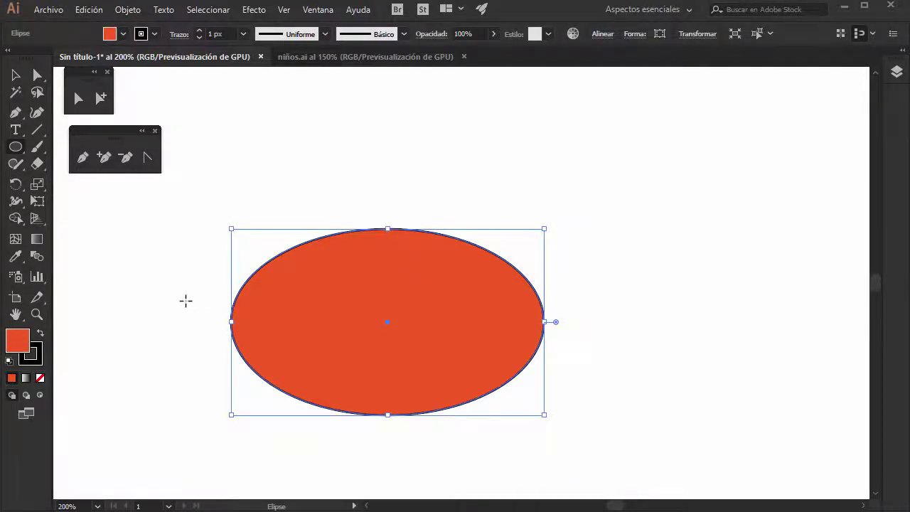
Move the ellipse's top anchor point up and to the left to about X 231.5 px, Y 66.5 px with Direct Selection
click(78, 98)
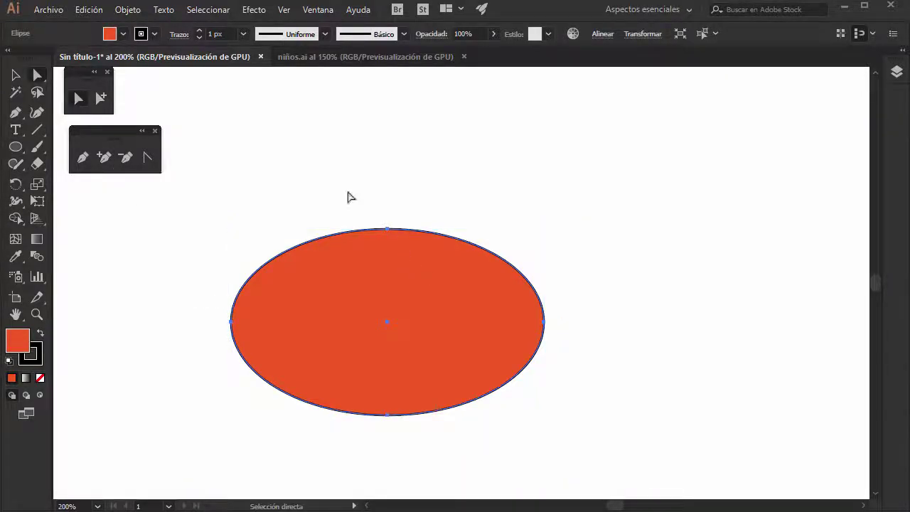
click(388, 229)
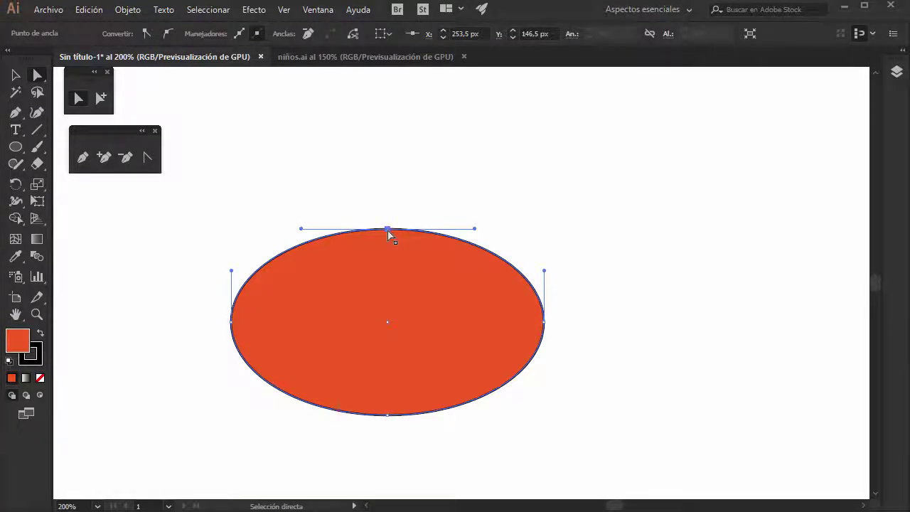
drag(389, 231, 356, 115)
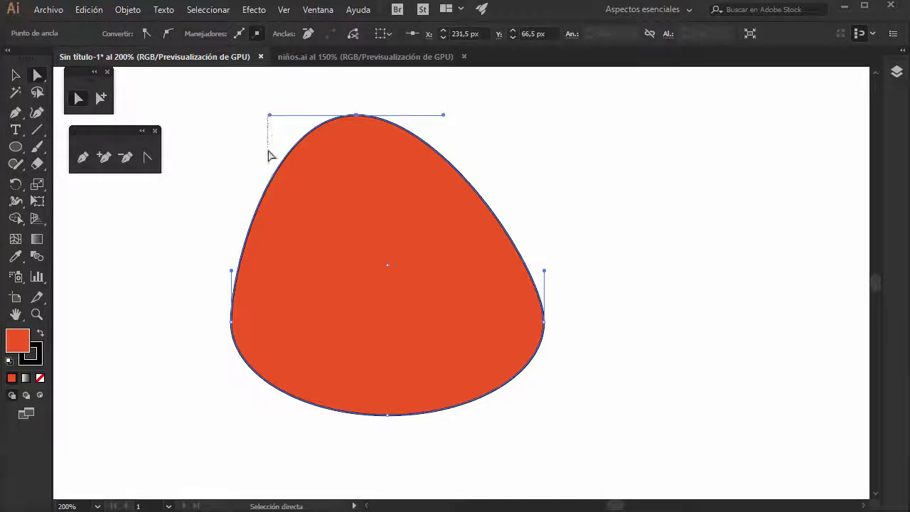
Stretch the left direction handle of the shape's top anchor outward and upward, and delete the whole shape
click(270, 138)
click(359, 128)
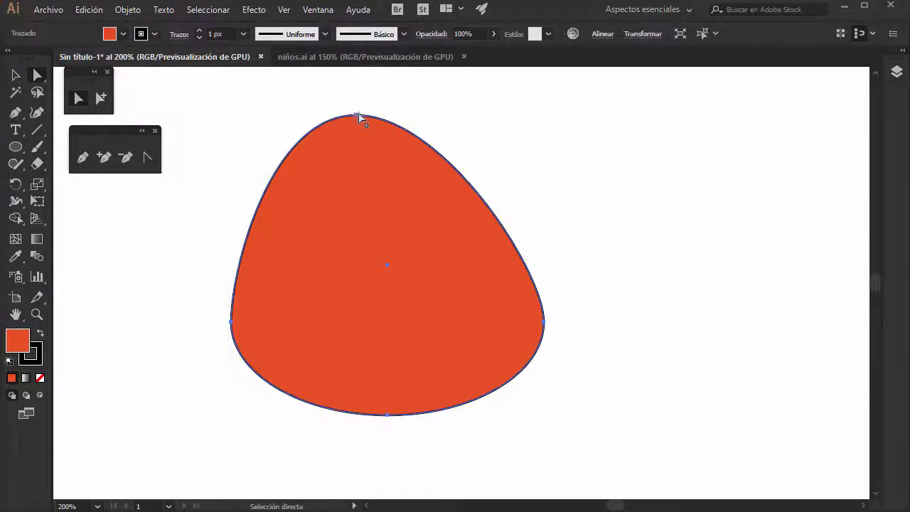
click(355, 116)
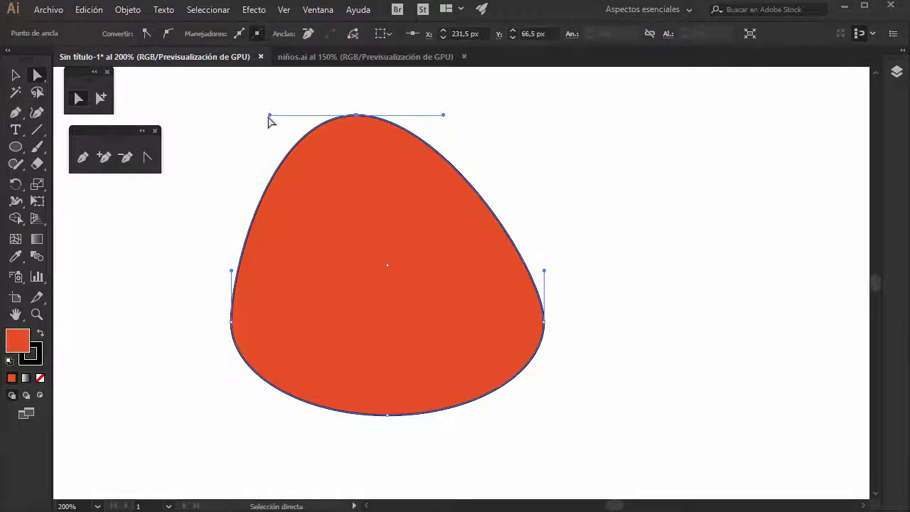
drag(270, 115, 163, 83)
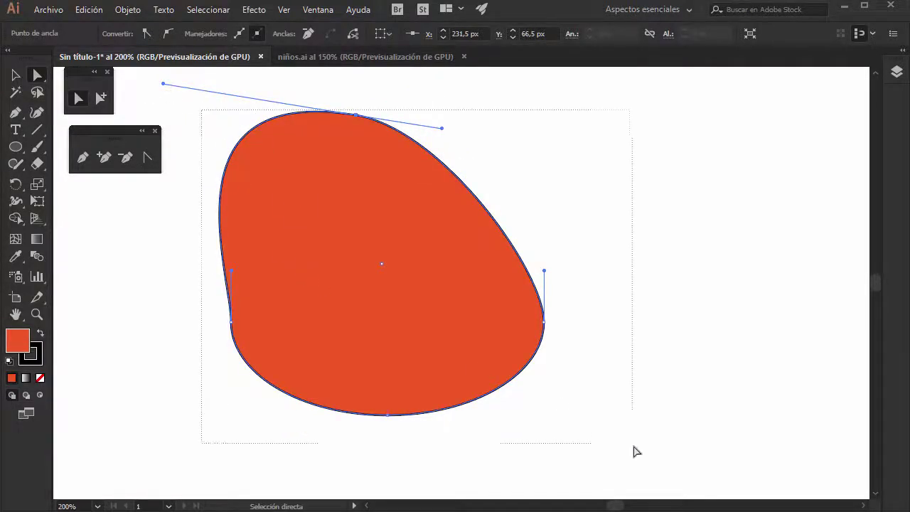
click(633, 451)
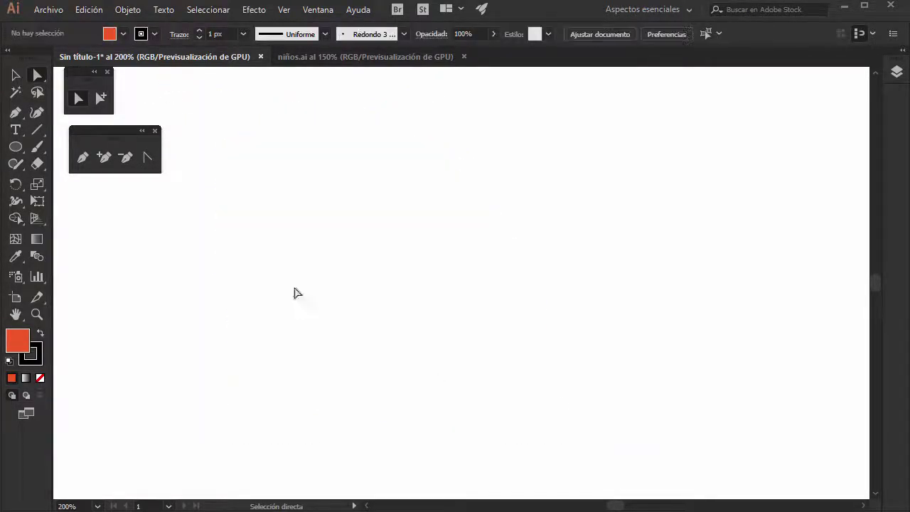
Switch to the niños.ai document, select the blond boy's upper hair path with Direct Selection, and examine its anchor points at 600%
click(81, 157)
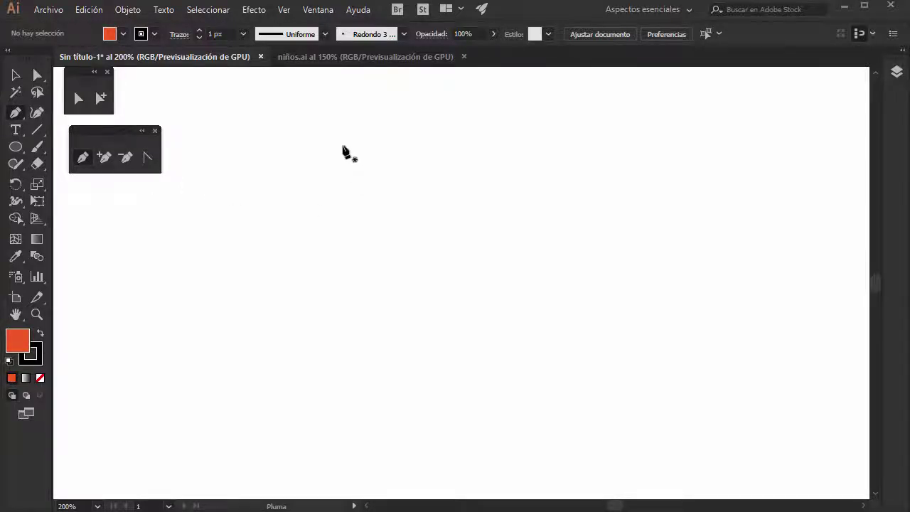
click(360, 58)
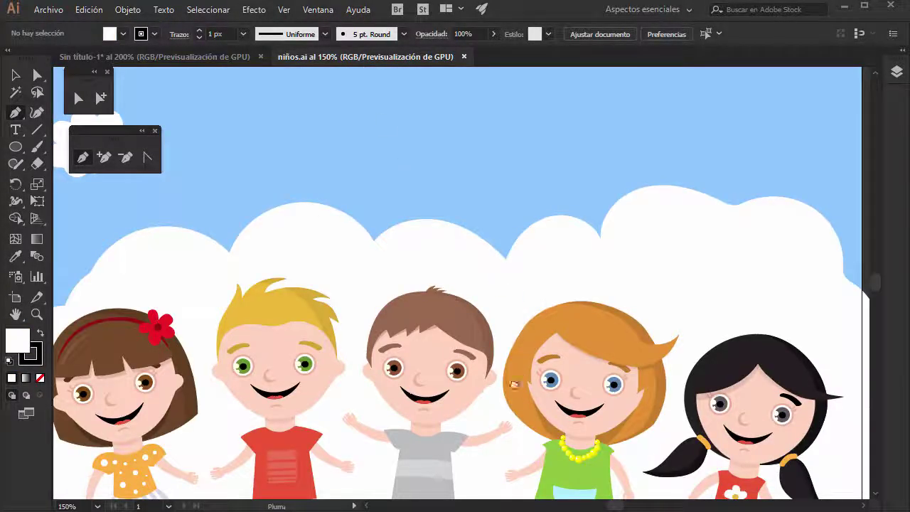
drag(519, 377, 529, 253)
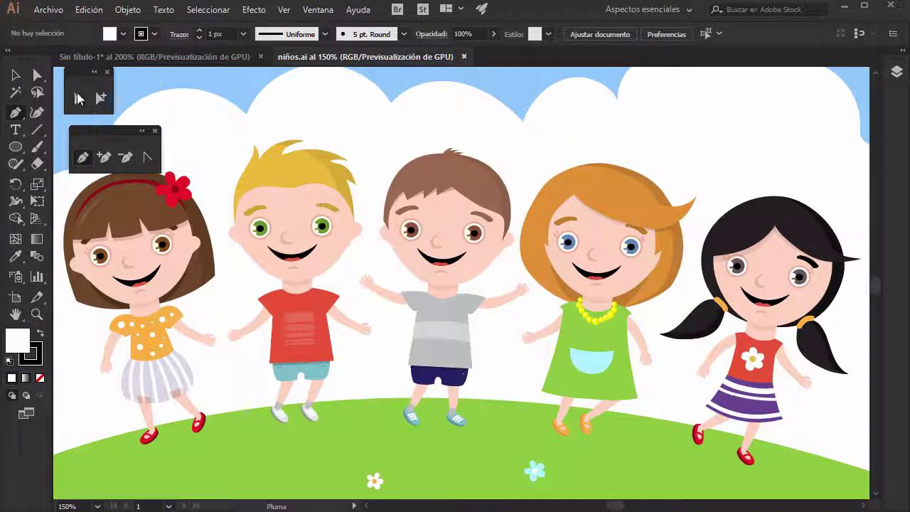
click(78, 98)
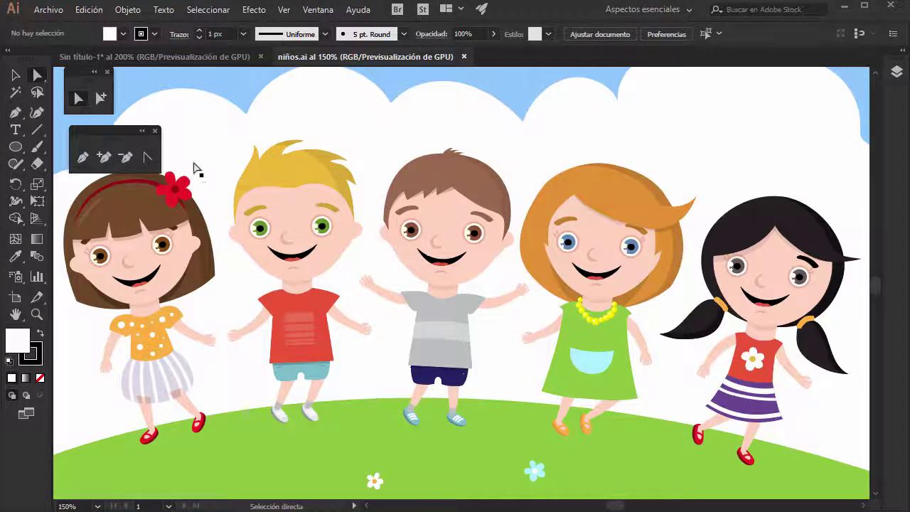
click(298, 172)
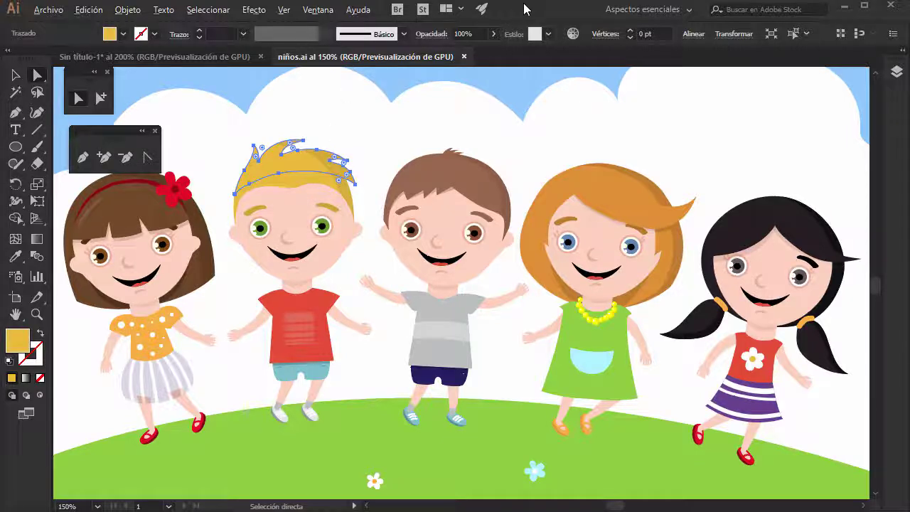
key(ctrl+1)
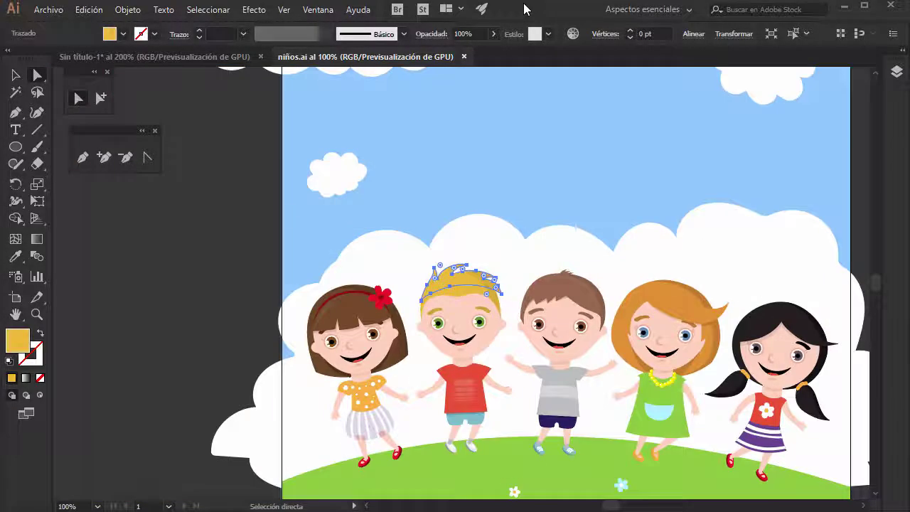
key(ctrl+plus)
key(ctrl+plus)
key(ctrl+plus)
key(ctrl+plus)
key(ctrl+plus)
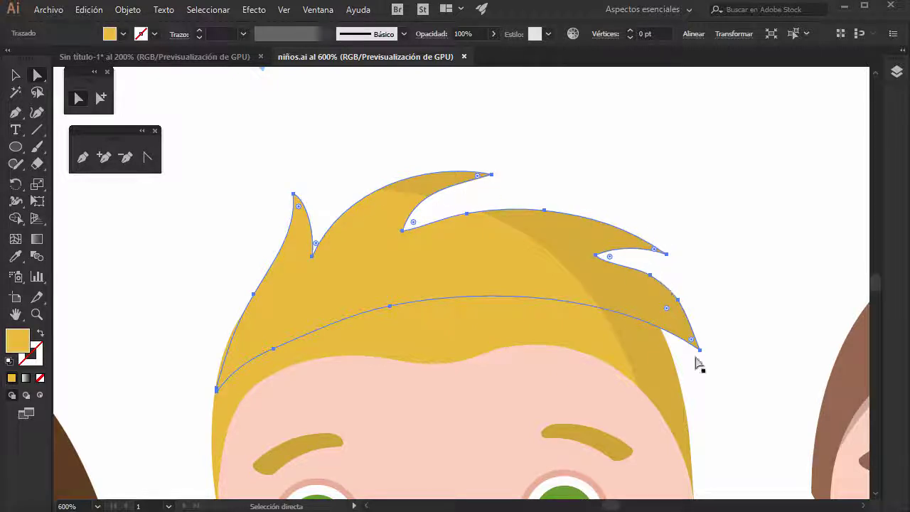
Return to the Sin título-1 document and prepare the Pen tool with no fill and a 3 px black stroke
click(151, 57)
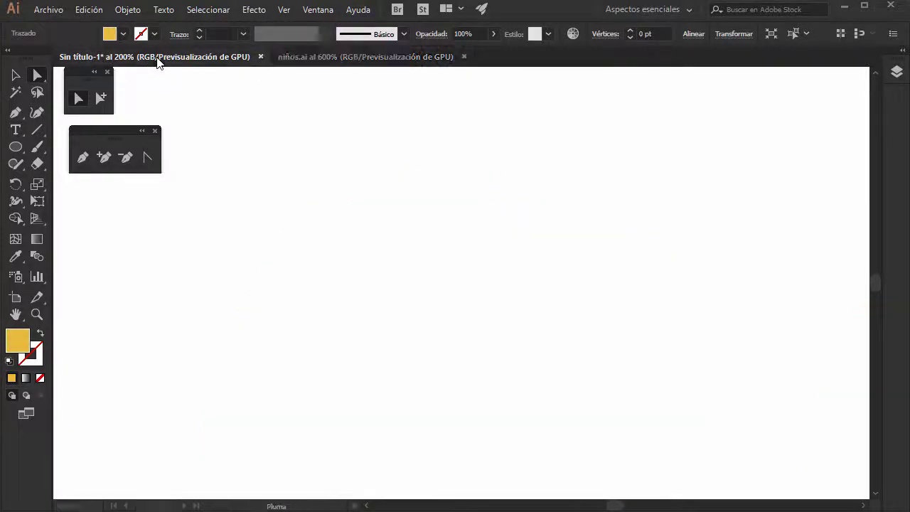
click(85, 156)
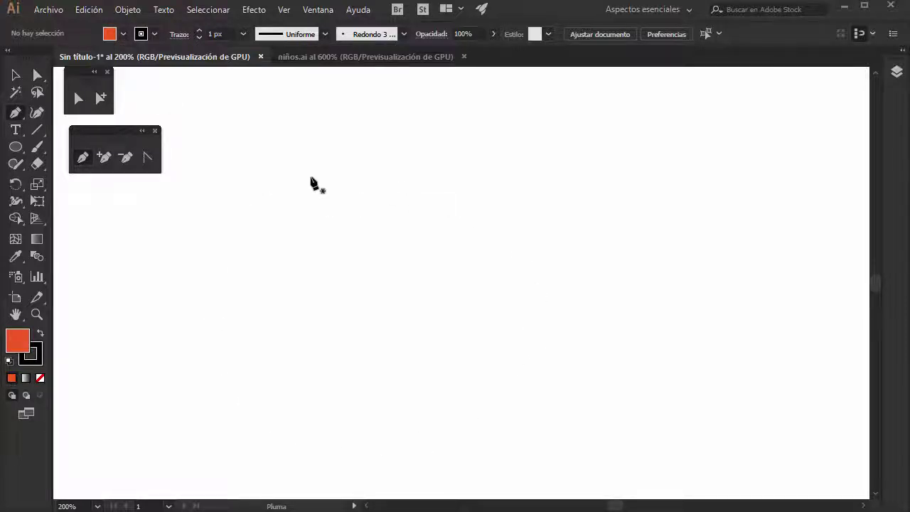
click(41, 379)
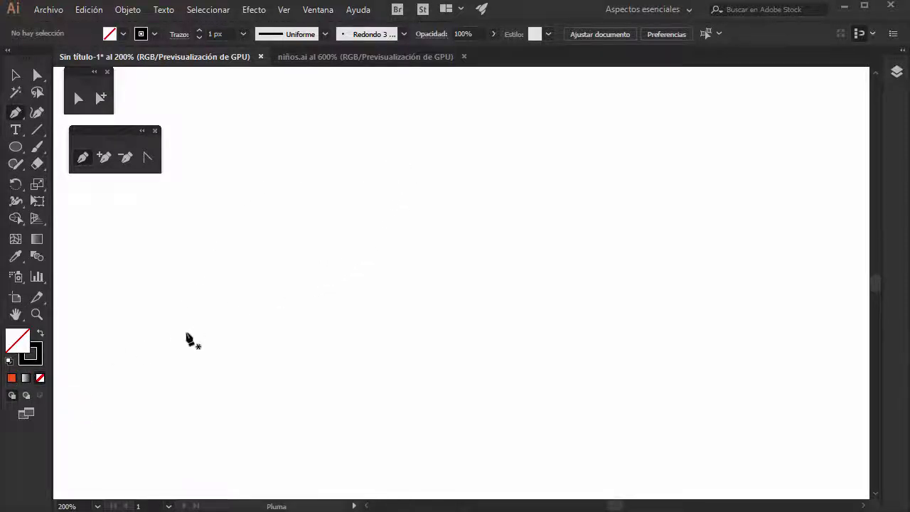
click(199, 32)
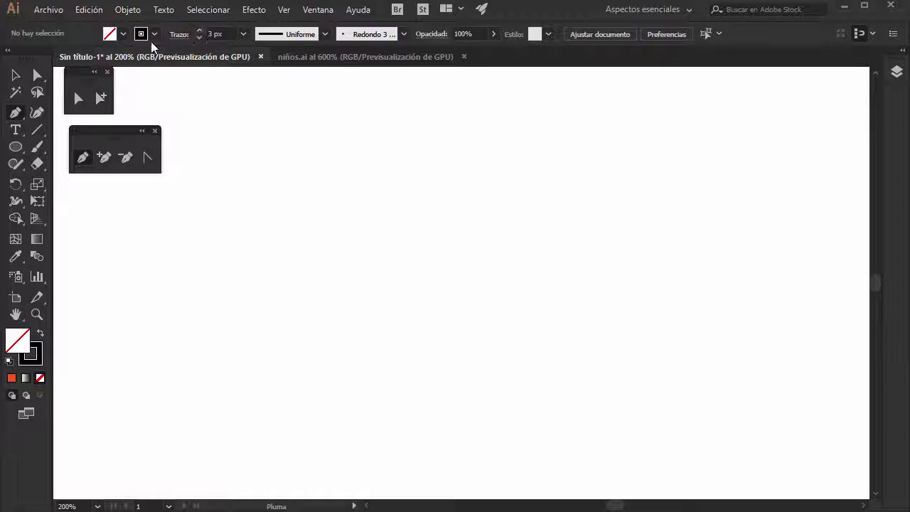
click(39, 359)
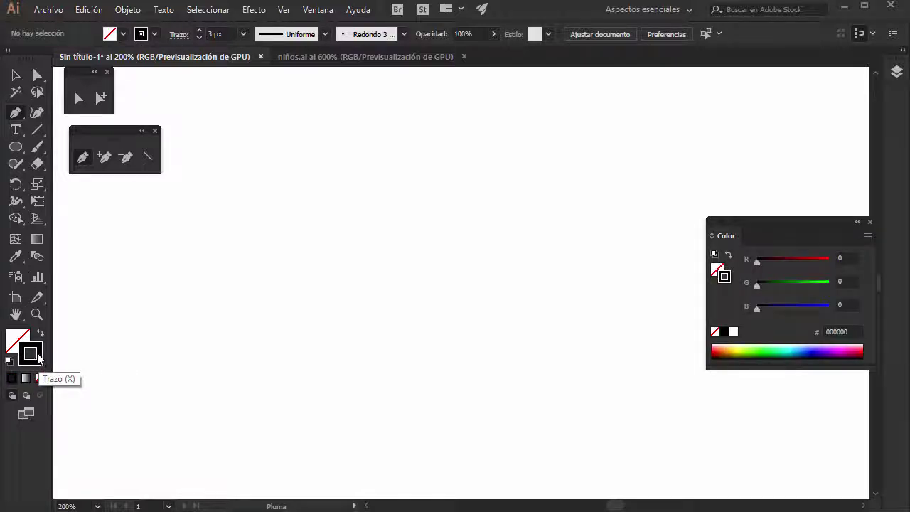
click(869, 221)
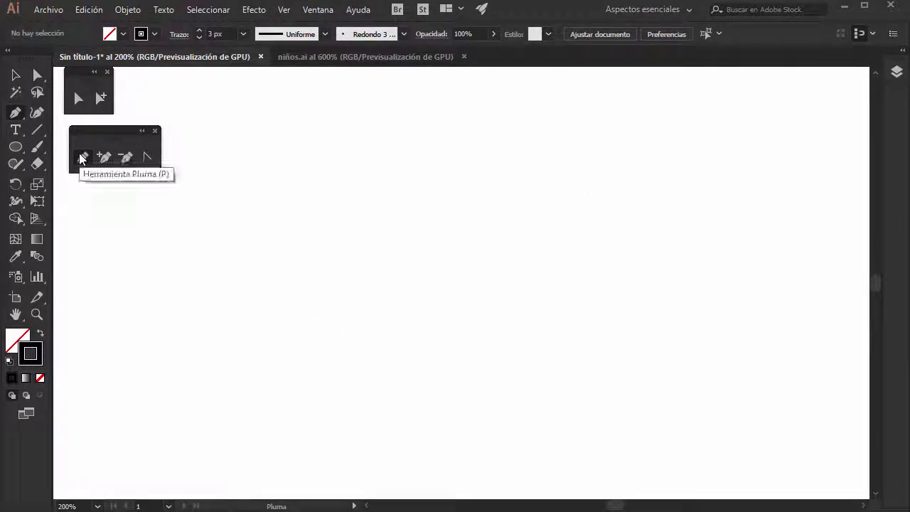
Draw a large closed, irregular eight-sided path of straight segments with the Pen tool, ending at its starting point
click(258, 250)
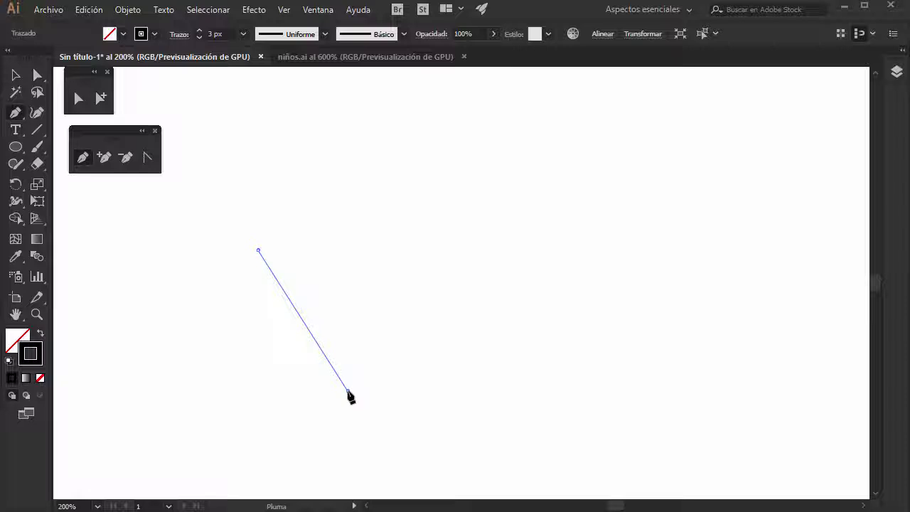
mouse_move(349, 392)
mouse_down()
mouse_move(449, 428)
mouse_move(513, 409)
mouse_move(505, 317)
mouse_move(526, 355)
mouse_move(532, 445)
mouse_move(506, 466)
mouse_move(380, 481)
mouse_move(233, 405)
mouse_move(190, 442)
mouse_move(498, 464)
mouse_move(488, 410)
mouse_up()
key(ctrl+z)
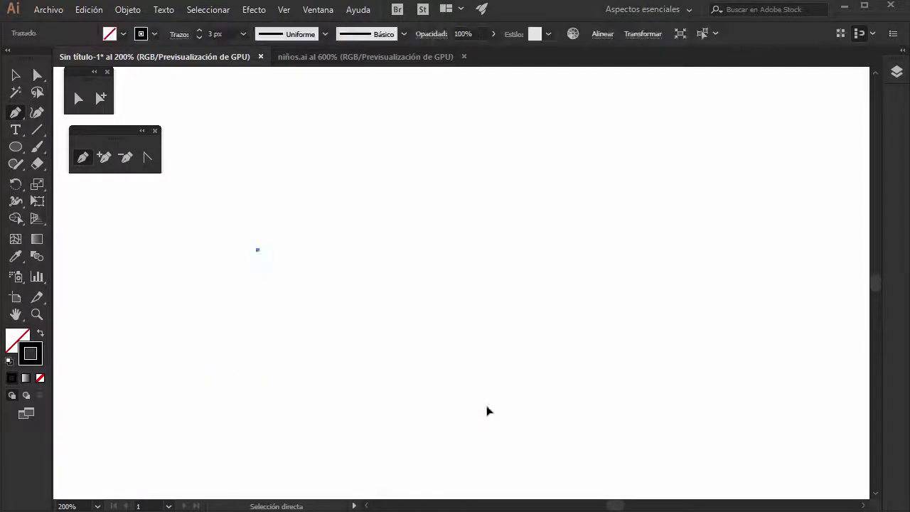
click(335, 388)
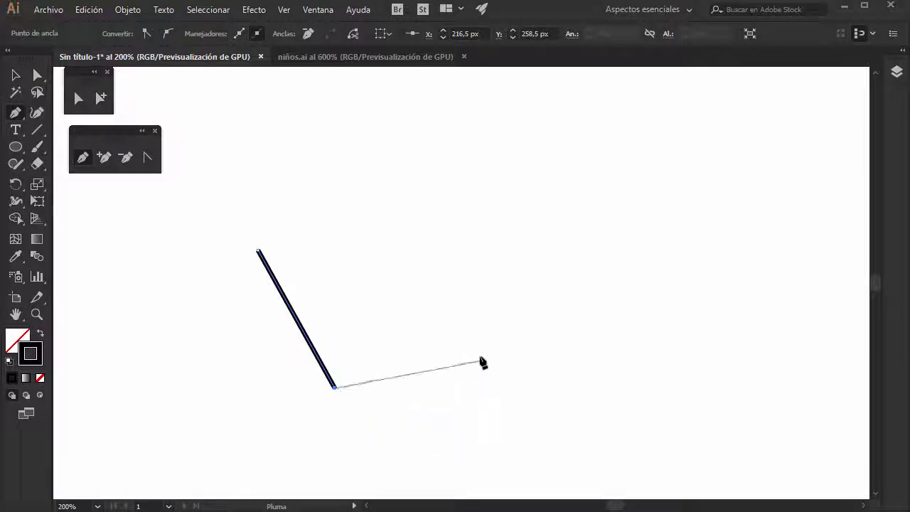
click(472, 464)
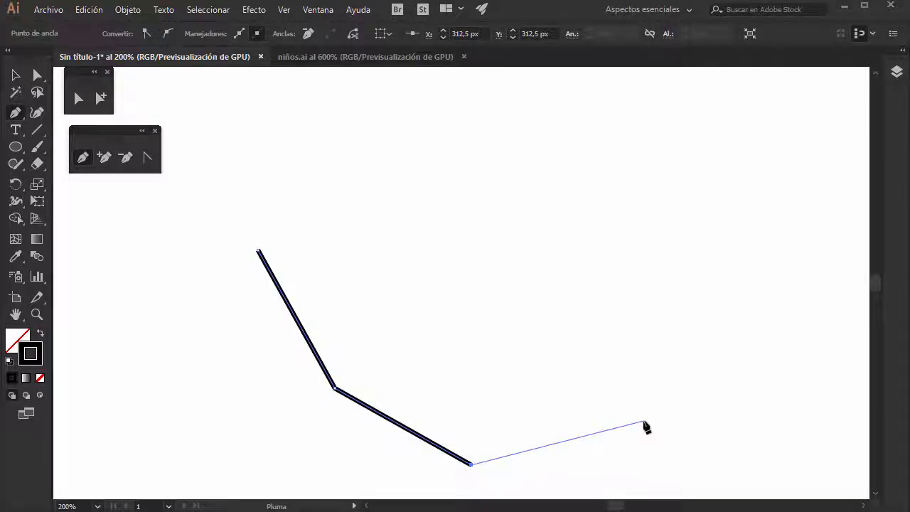
click(644, 421)
click(714, 272)
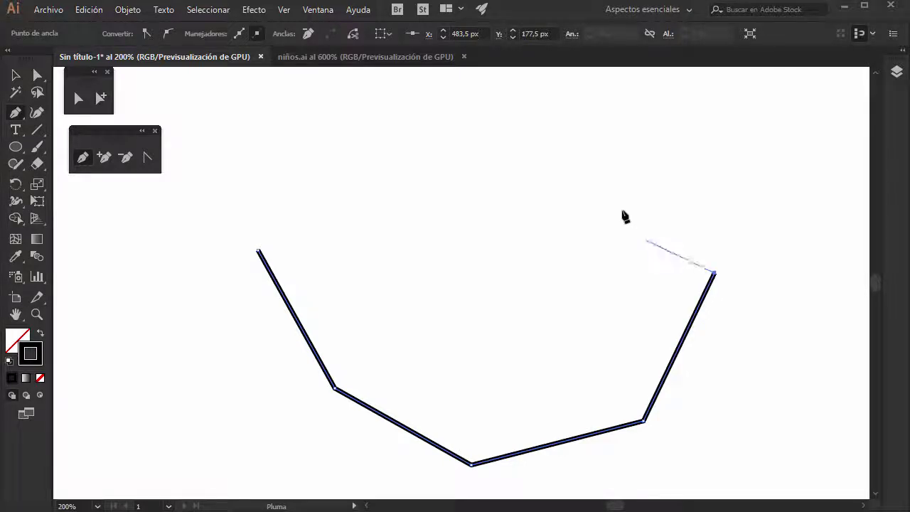
click(615, 139)
click(441, 129)
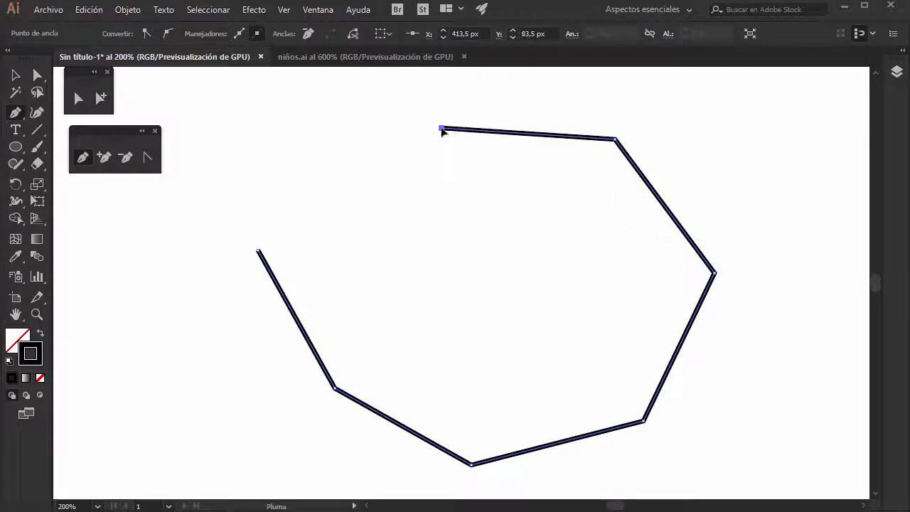
click(279, 165)
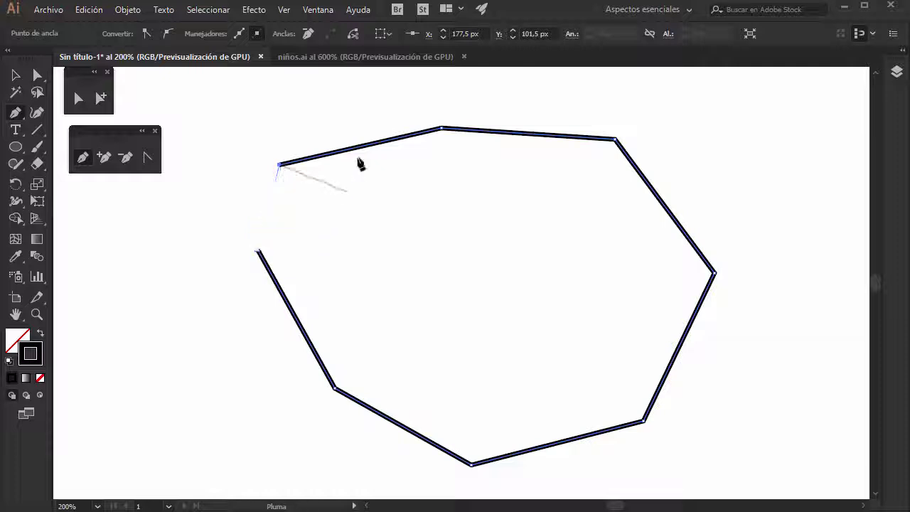
click(258, 250)
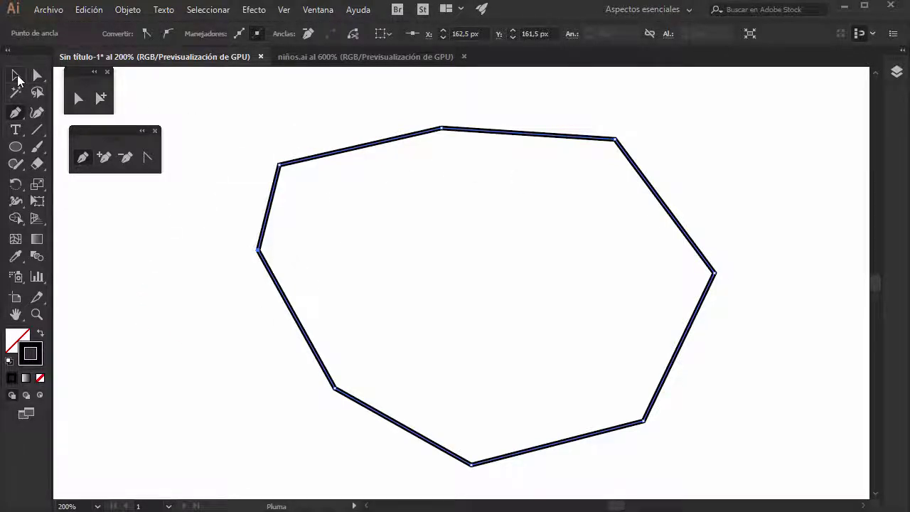
Select the entire eight-sided path with Direct Selection and fill it with orange
click(79, 100)
drag(241, 124, 745, 481)
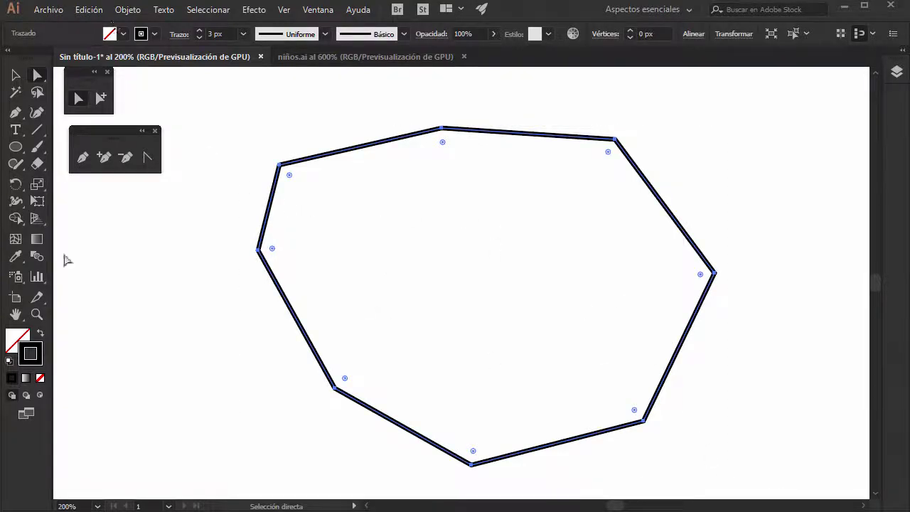
click(123, 34)
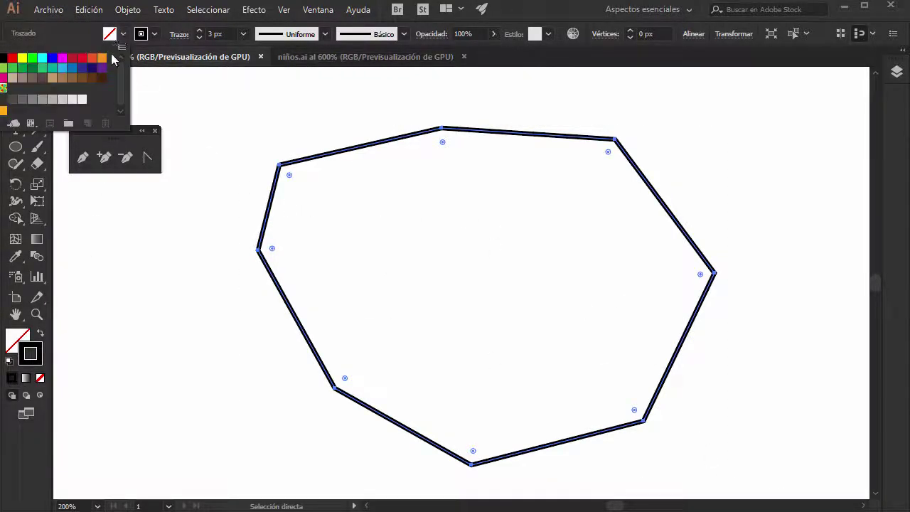
click(101, 58)
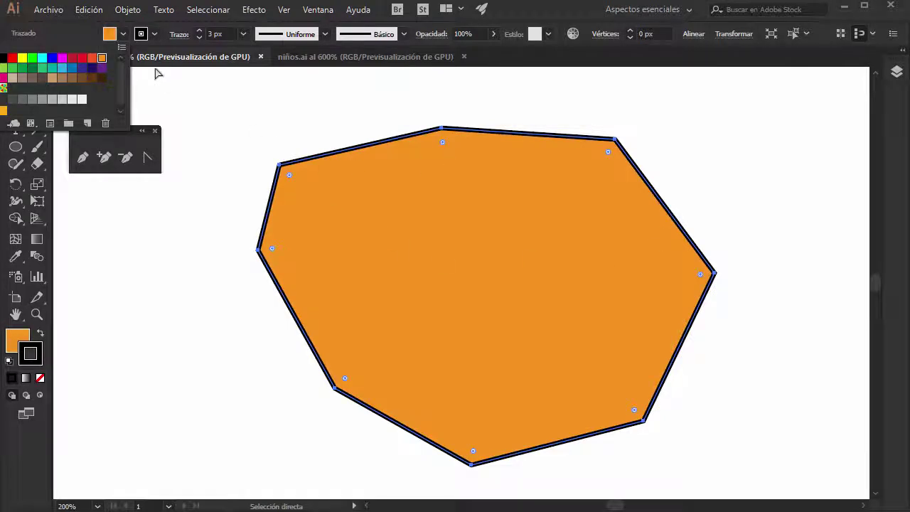
Increase the polygon's black stroke weight to 15 px
click(198, 31)
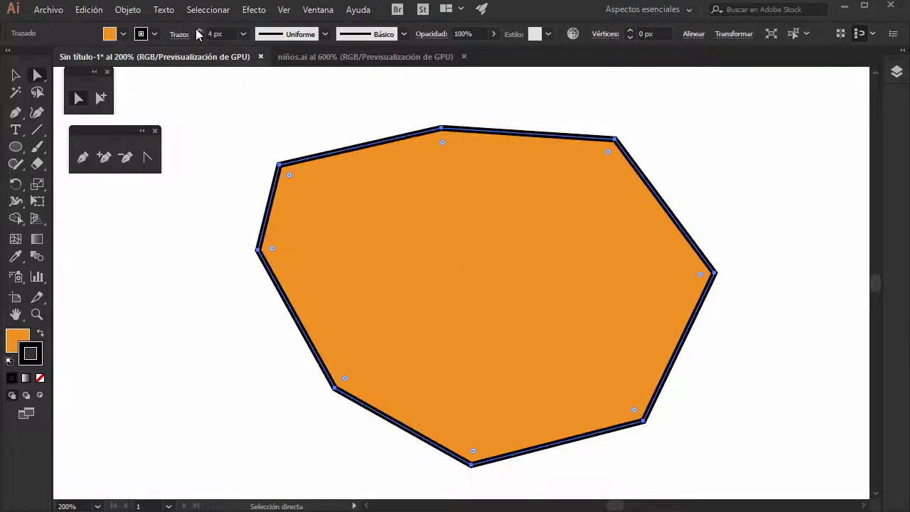
click(199, 31)
click(198, 31)
click(198, 31)
click(198, 31)
click(199, 31)
click(198, 31)
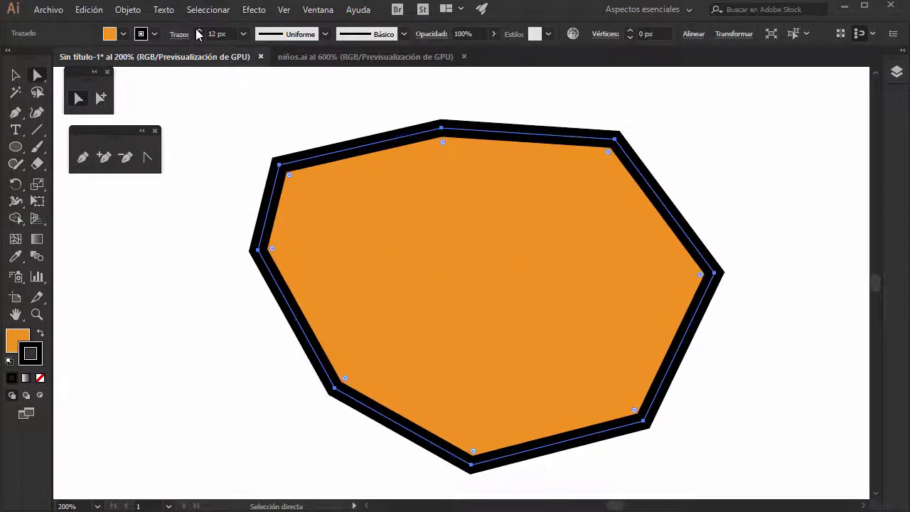
click(198, 31)
click(199, 31)
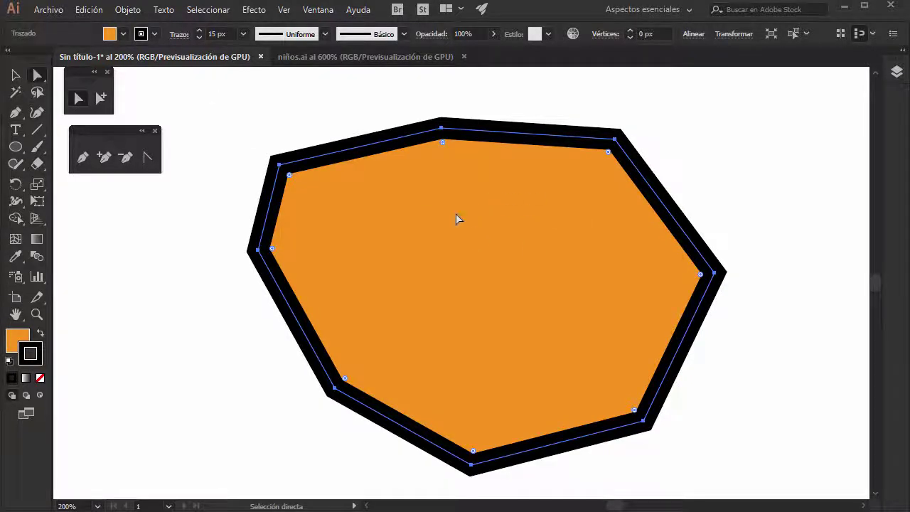
Reduce the orange polygon's stroke weight to 6 px
key(v)
key(Down)
key(Down)
key(Down)
key(Down)
key(Down)
key(Down)
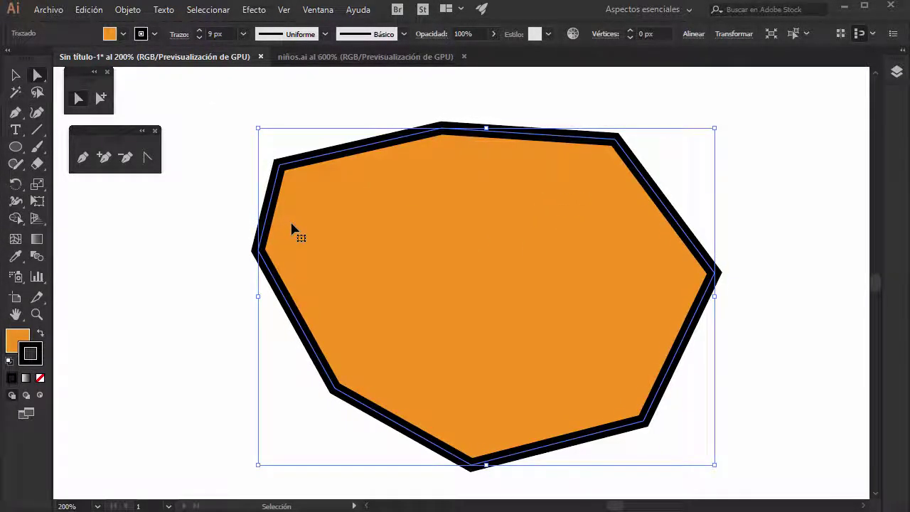
key(Down)
key(Down)
Delete the orange polygon and prepare the Pen tool with no fill and a 3 px black stroke
key(a)
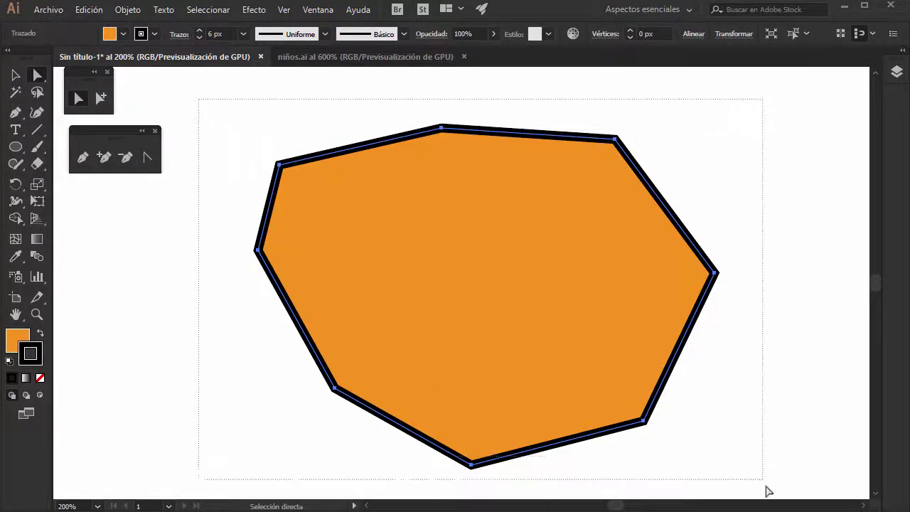
key(Delete)
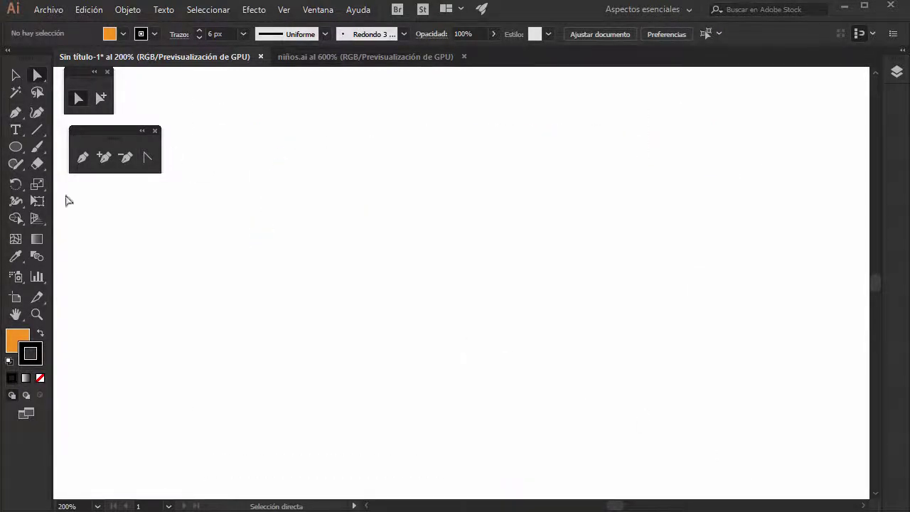
click(14, 340)
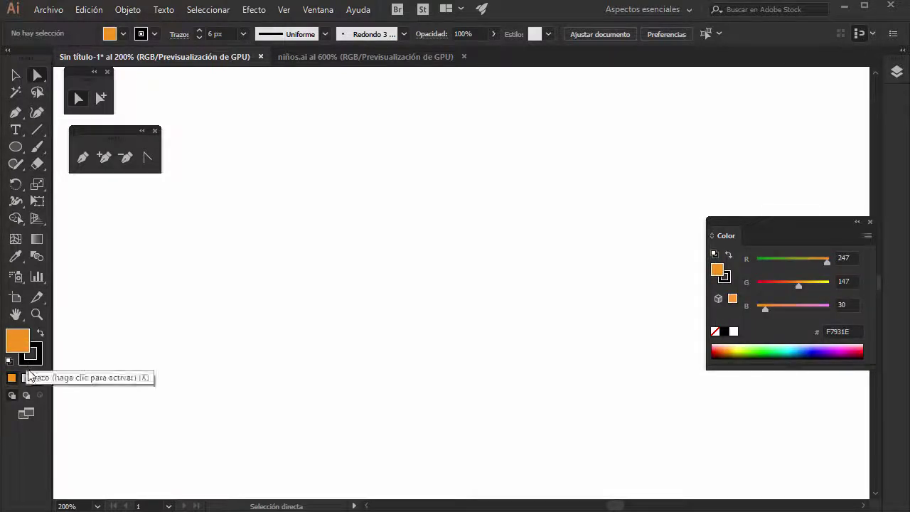
click(40, 379)
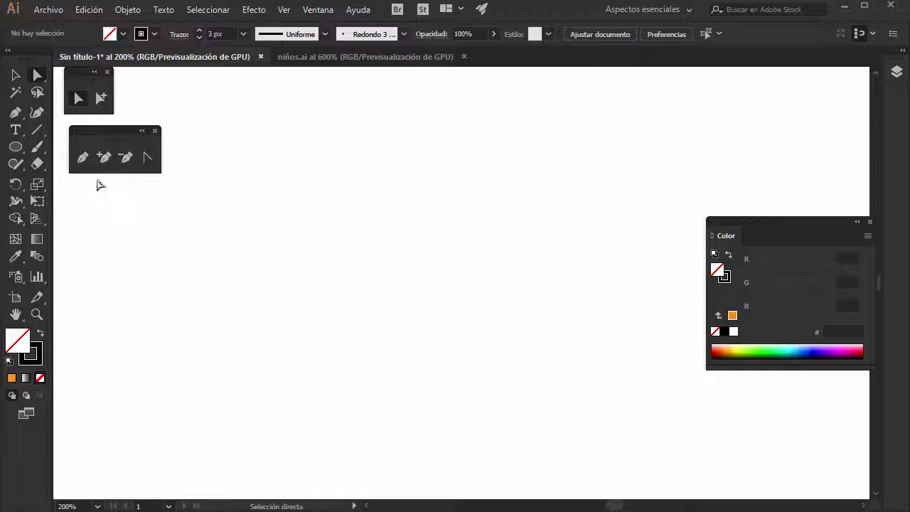
click(83, 159)
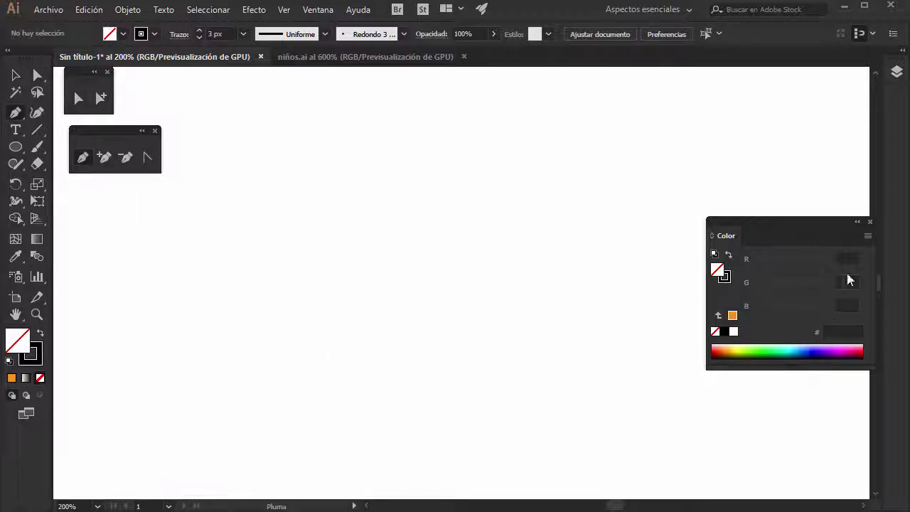
click(869, 221)
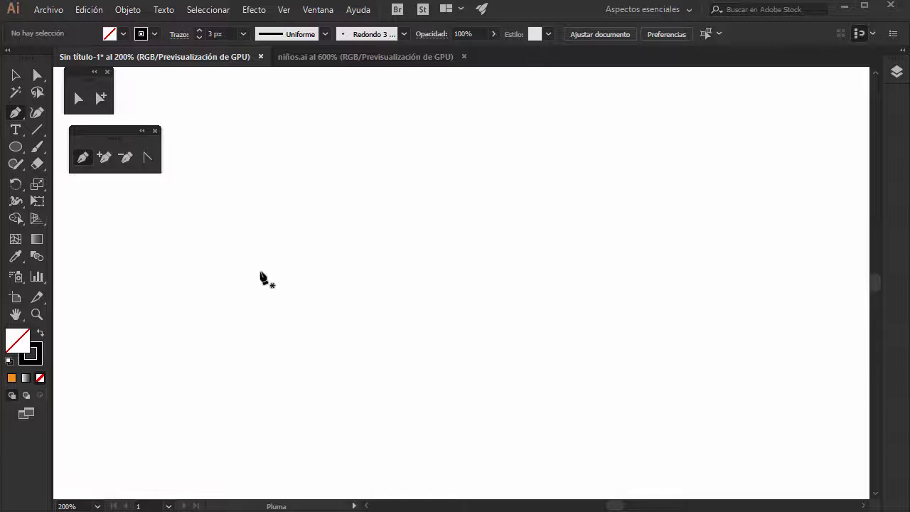
Draw a wide U-shaped curve through three anchor points with the Pen tool, pulling long direction handles out of the bottom anchor
click(205, 267)
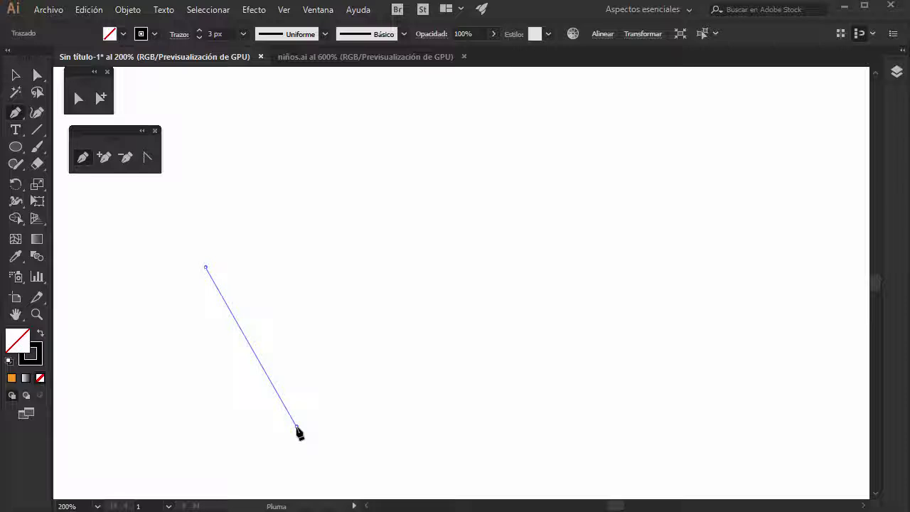
drag(297, 427, 399, 449)
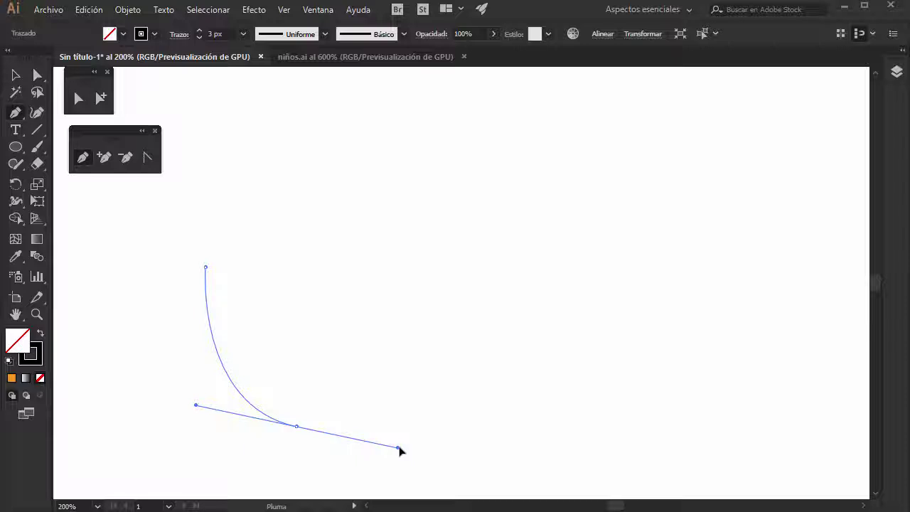
drag(399, 450, 455, 449)
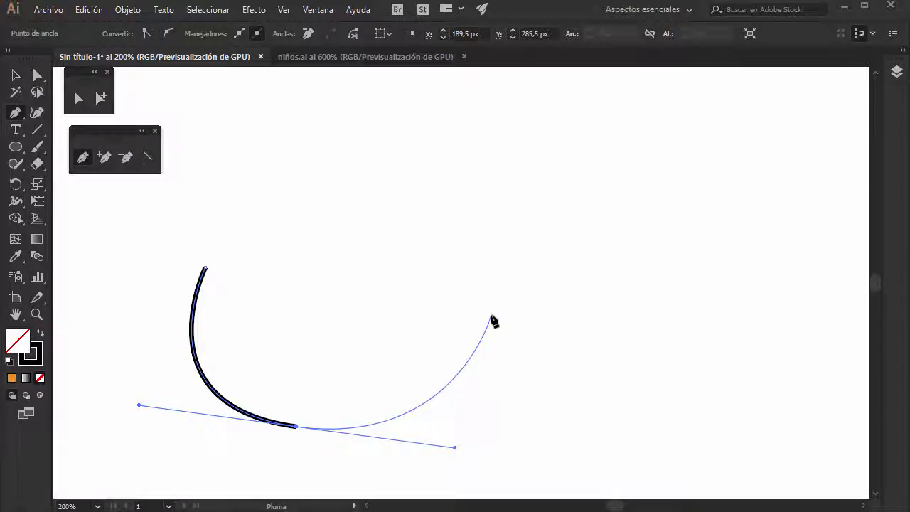
click(491, 315)
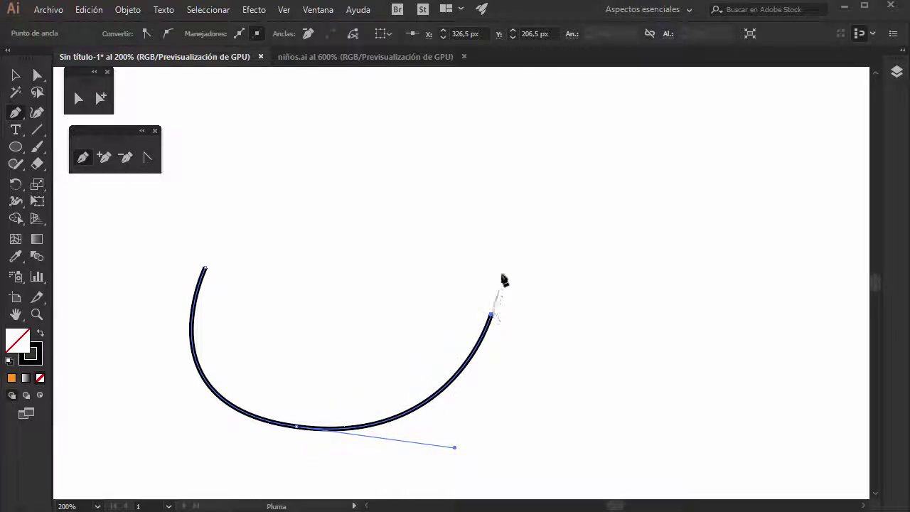
Continue the path from the curve's right end with four straight segments running up and back left along the top
drag(491, 314, 555, 144)
click(612, 217)
click(551, 129)
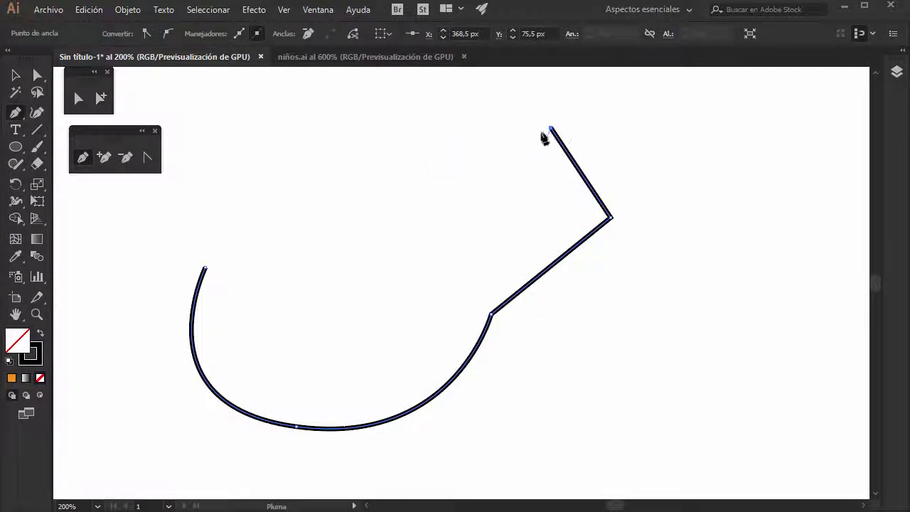
click(423, 128)
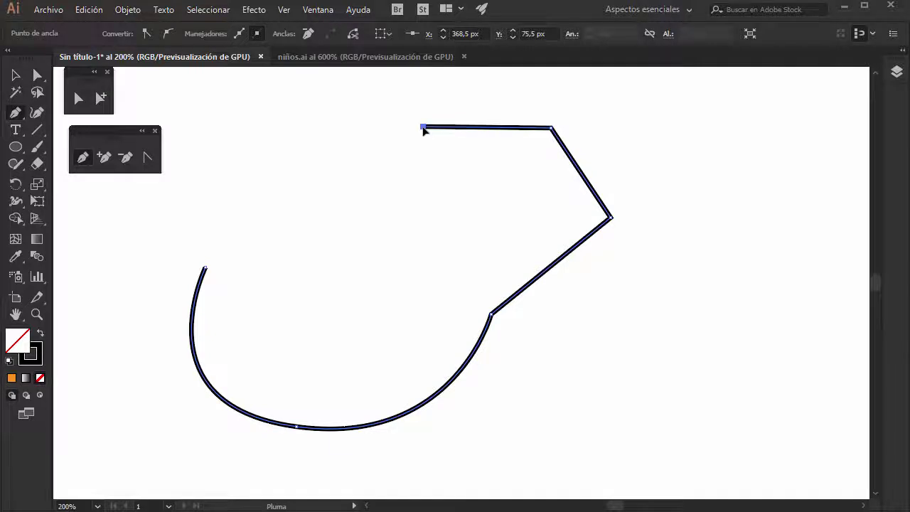
click(328, 128)
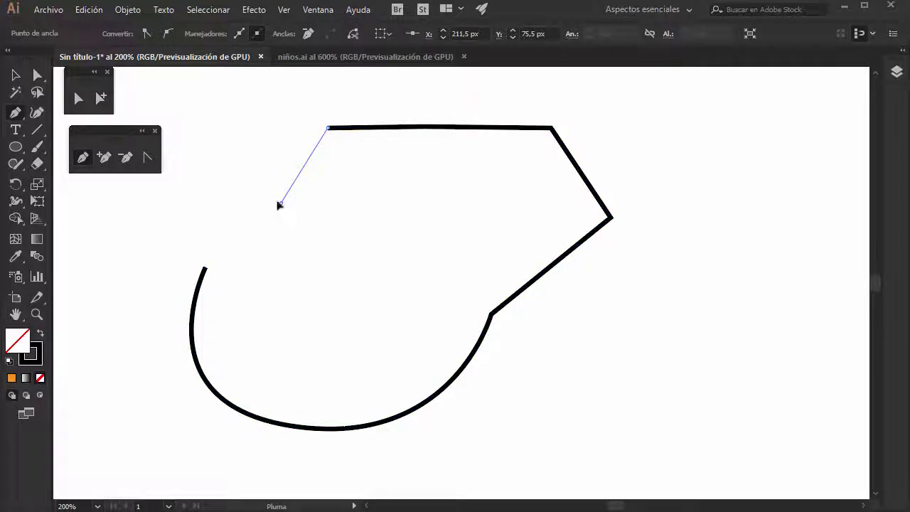
Extend the path downward with an S-shaped curve through a smooth anchor, followed by a short straight segment into the U-shaped curve
drag(279, 205, 184, 196)
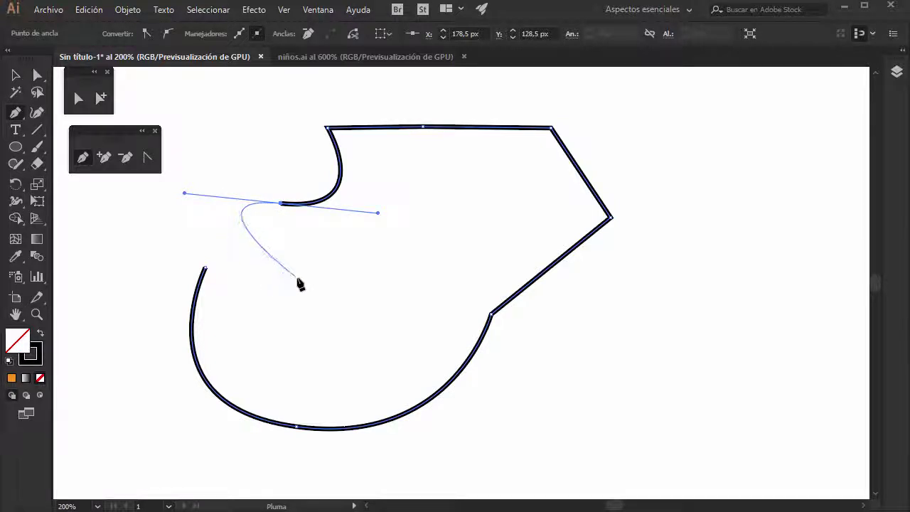
drag(297, 277, 313, 395)
click(311, 394)
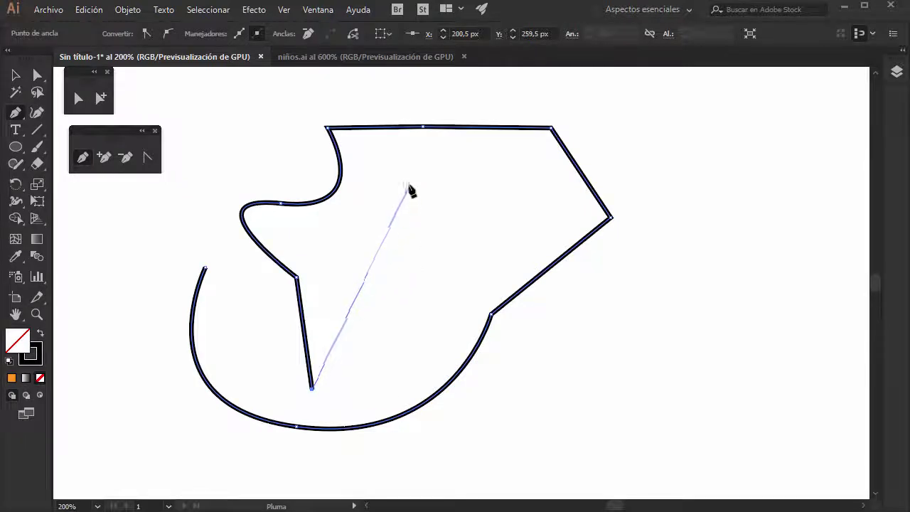
Trace straight segments inside the outline and back to the first anchor on the left, closing the path
click(375, 155)
click(531, 163)
click(549, 218)
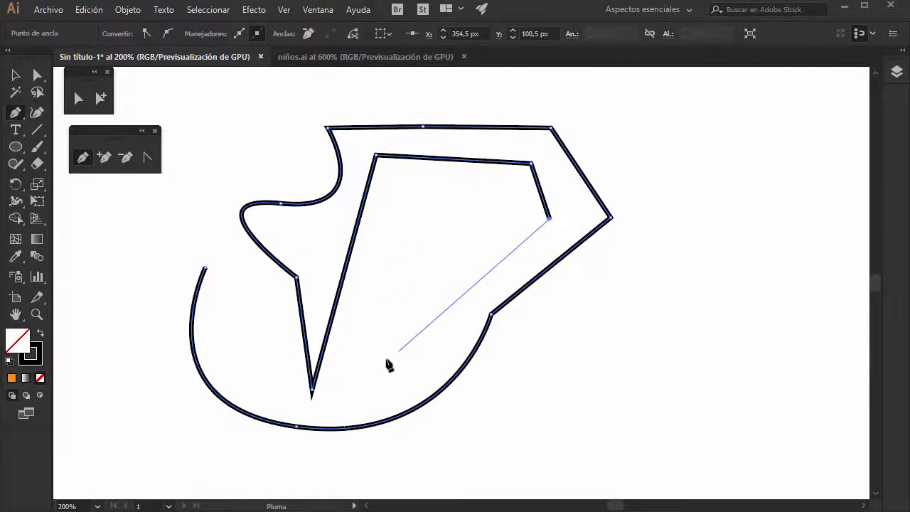
click(367, 371)
click(322, 411)
click(220, 351)
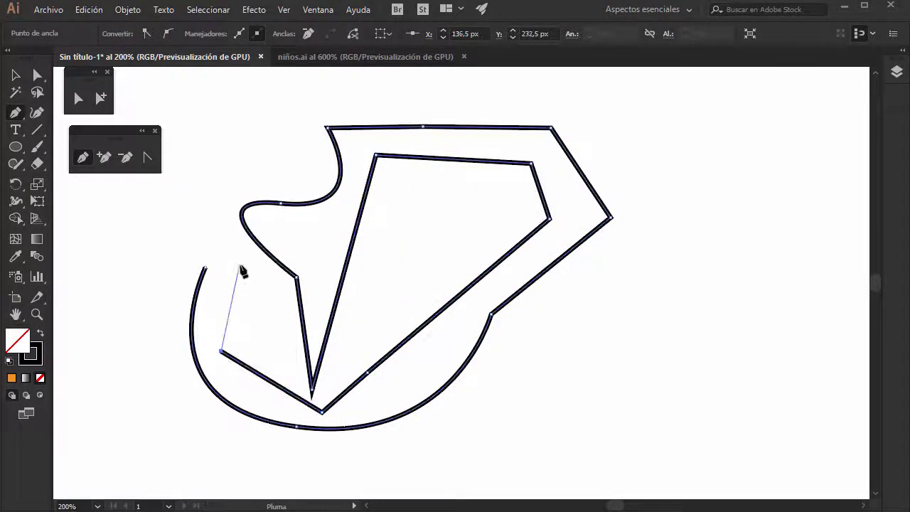
click(239, 265)
click(206, 269)
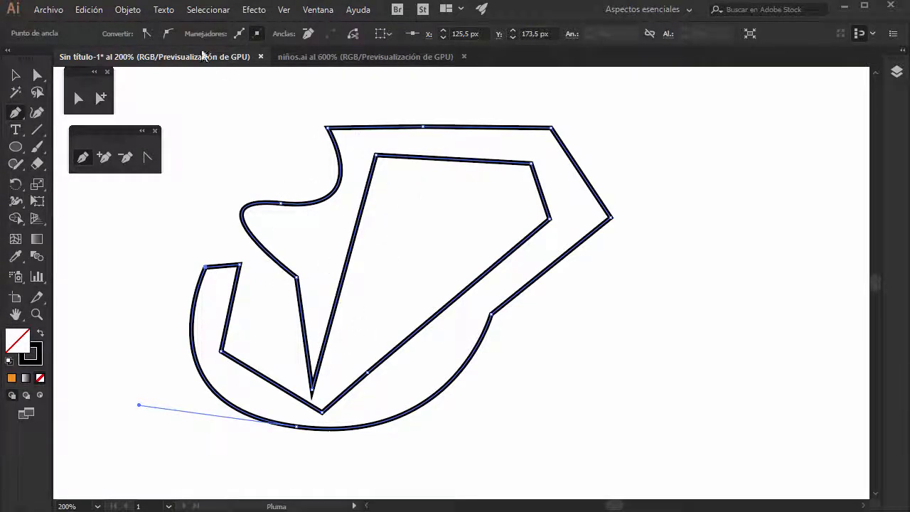
Select the closed mixed curved-and-straight path, fill it with orange, and delete the whole shape
click(15, 75)
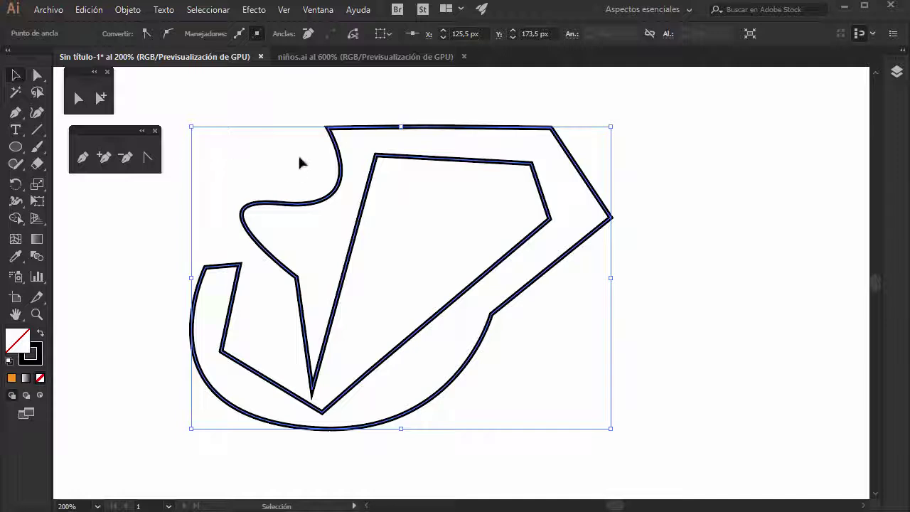
drag(180, 99, 321, 417)
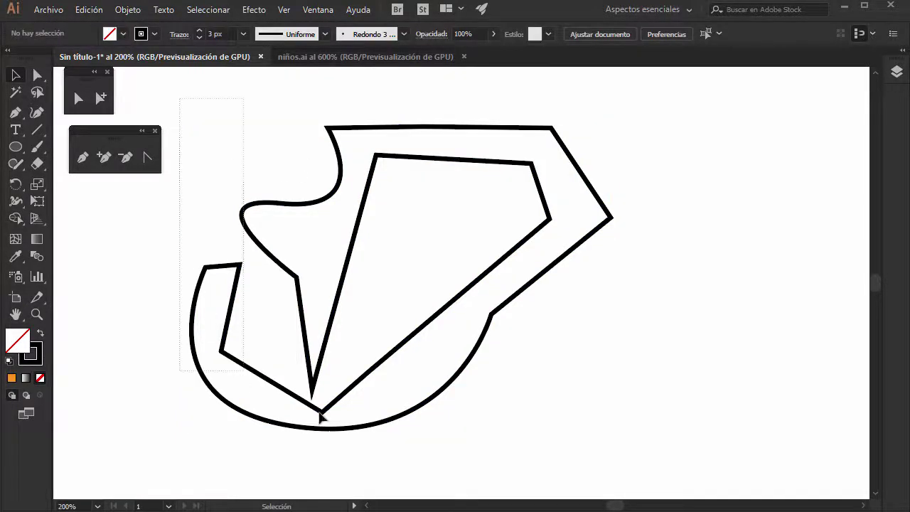
drag(653, 464, 653, 464)
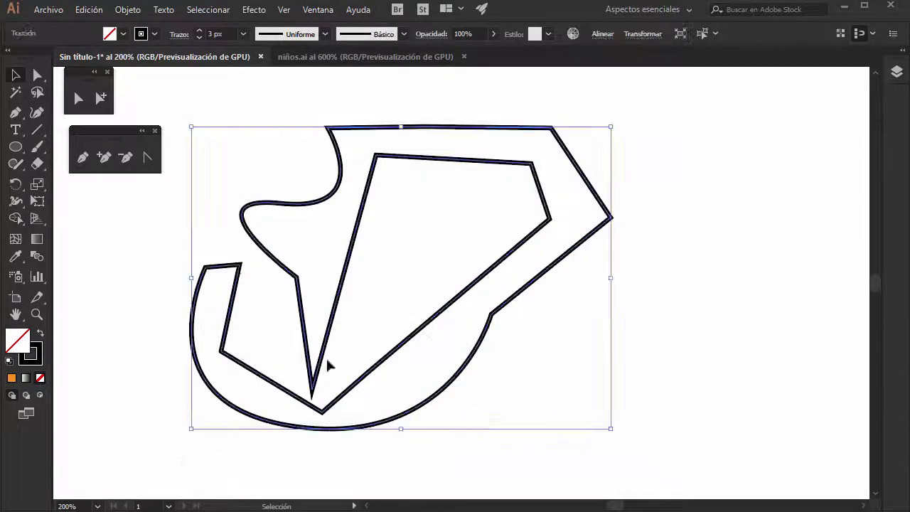
click(123, 33)
click(101, 58)
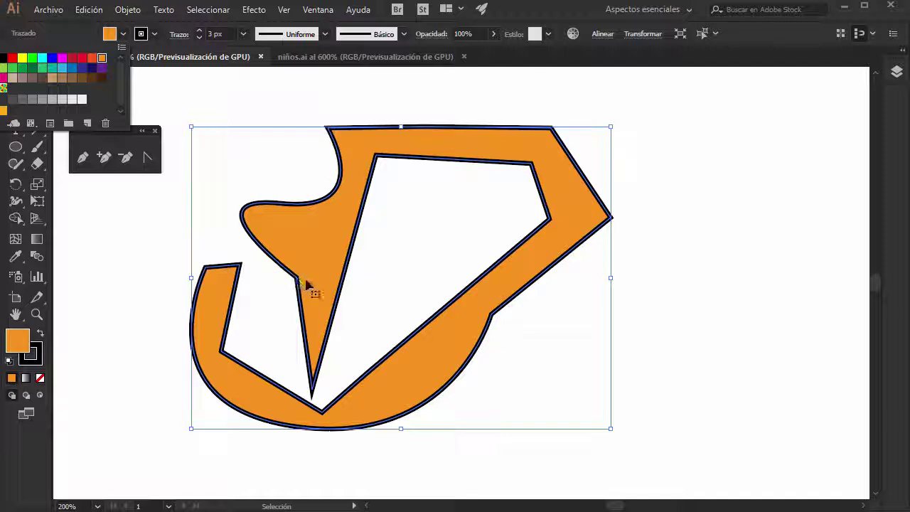
click(600, 369)
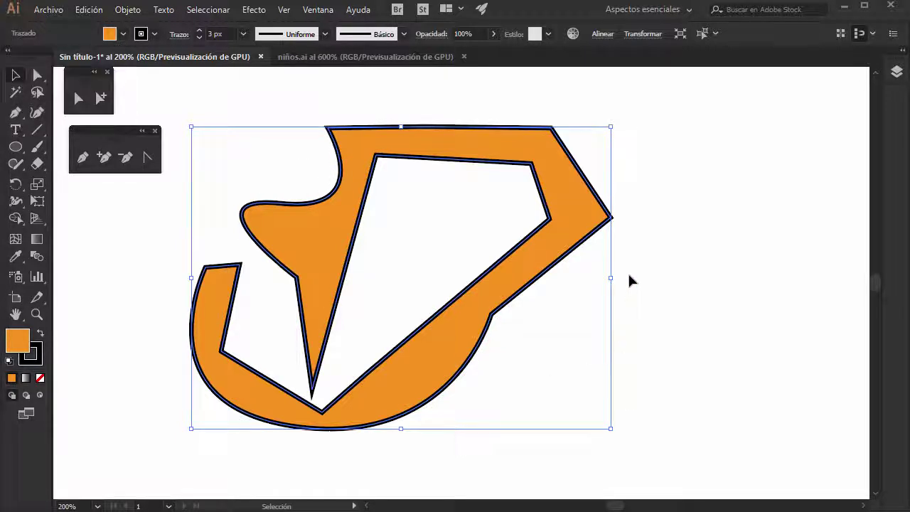
drag(711, 384, 252, 134)
key(Delete)
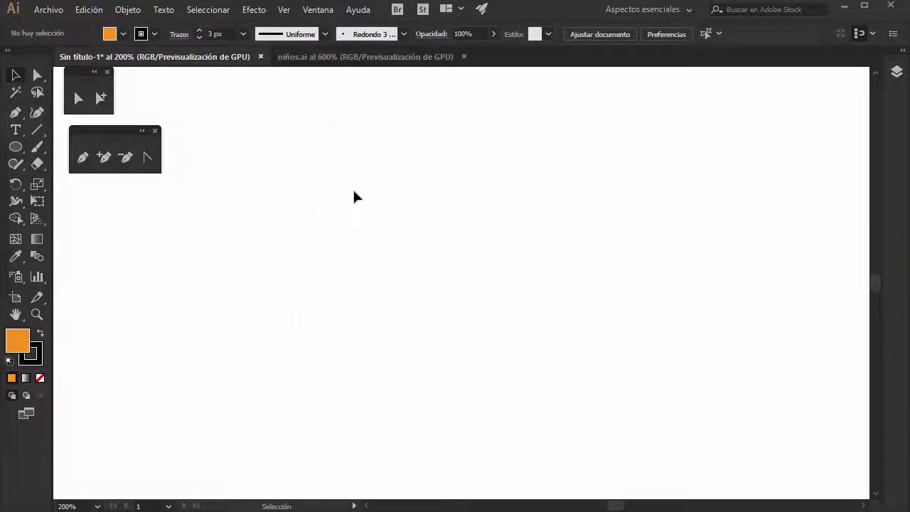
Start a new Pen path with a curve bulging left, ending in a corner anchor, followed by a long straight segment rising to the right
click(84, 158)
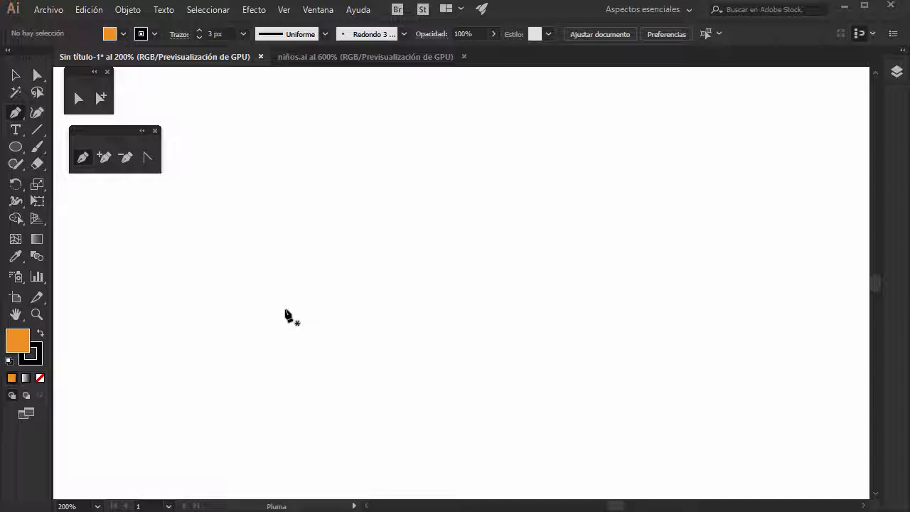
click(284, 283)
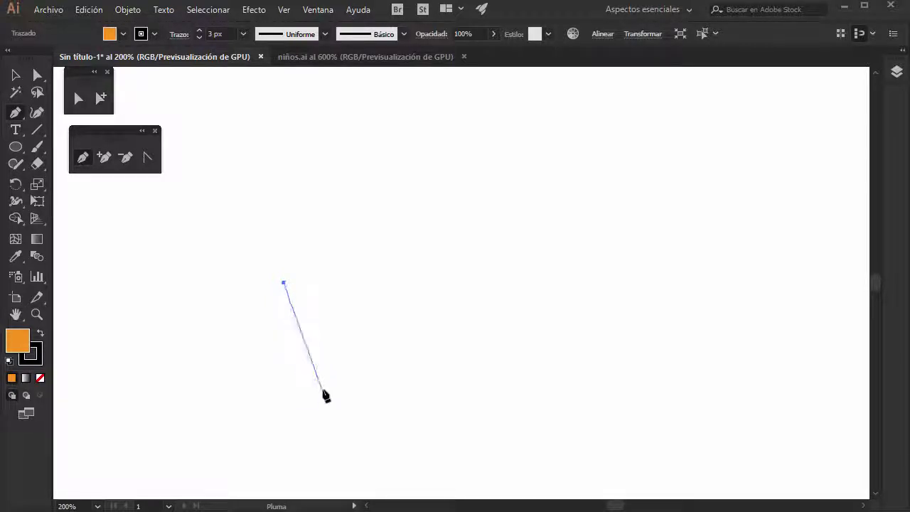
drag(322, 390, 426, 405)
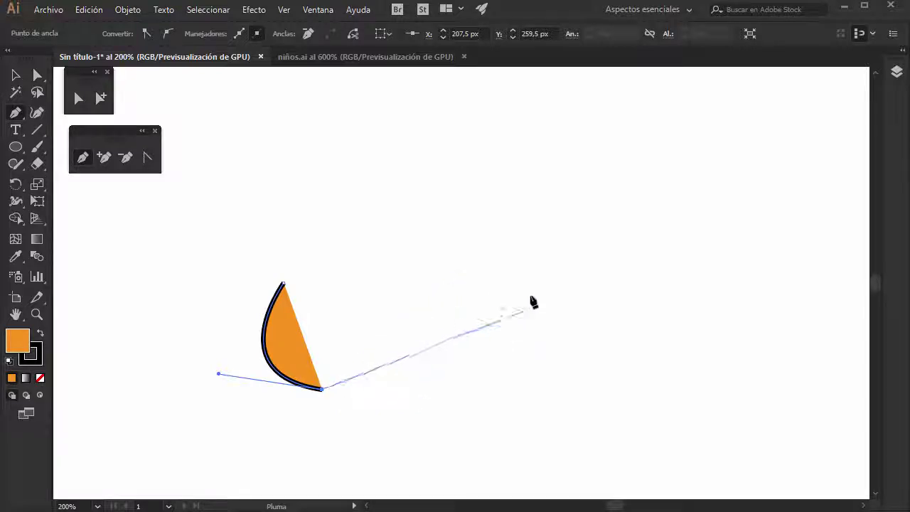
click(577, 277)
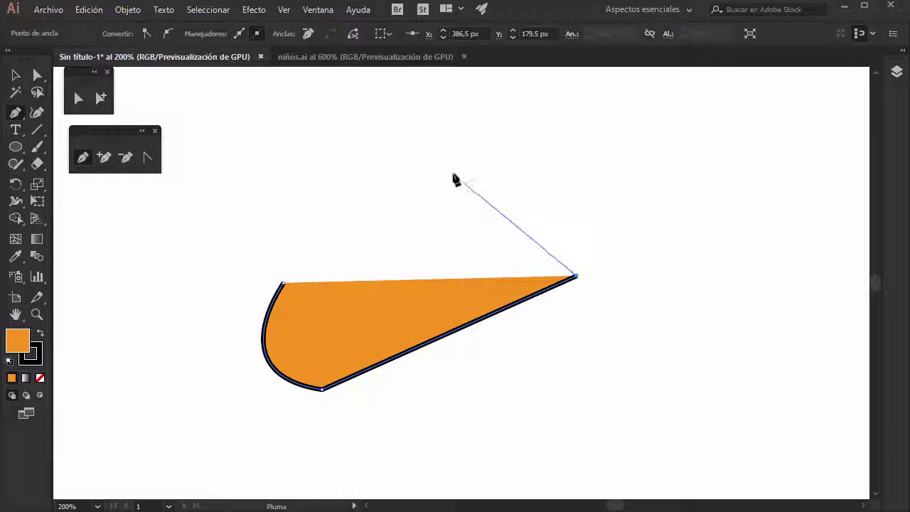
Undo the trial smooth curve, pull an upward direction handle from the right corner anchor, and add a rounded segment curving back left
drag(452, 172, 305, 199)
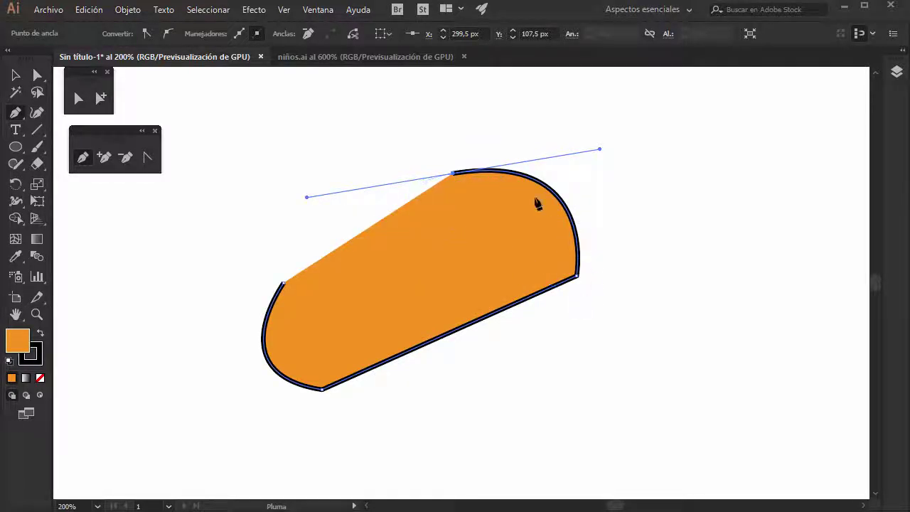
key(ctrl+z)
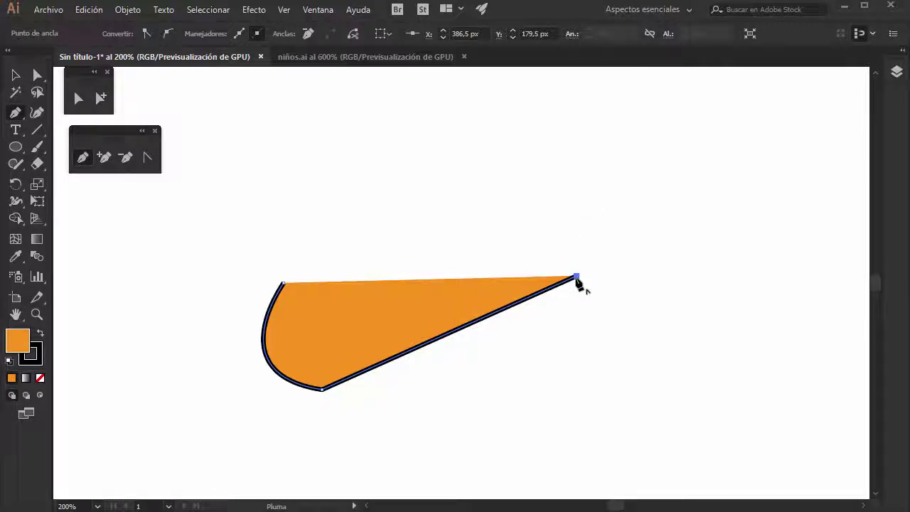
drag(576, 276, 564, 249)
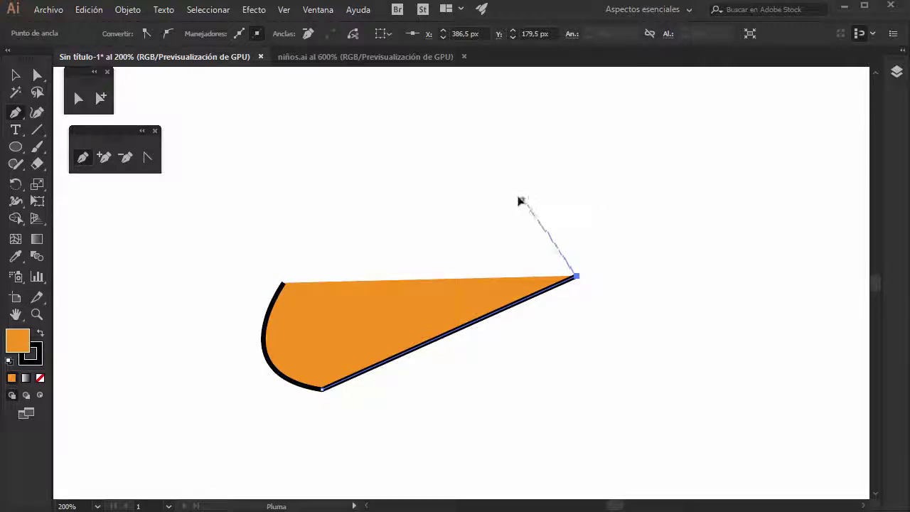
drag(519, 198, 647, 175)
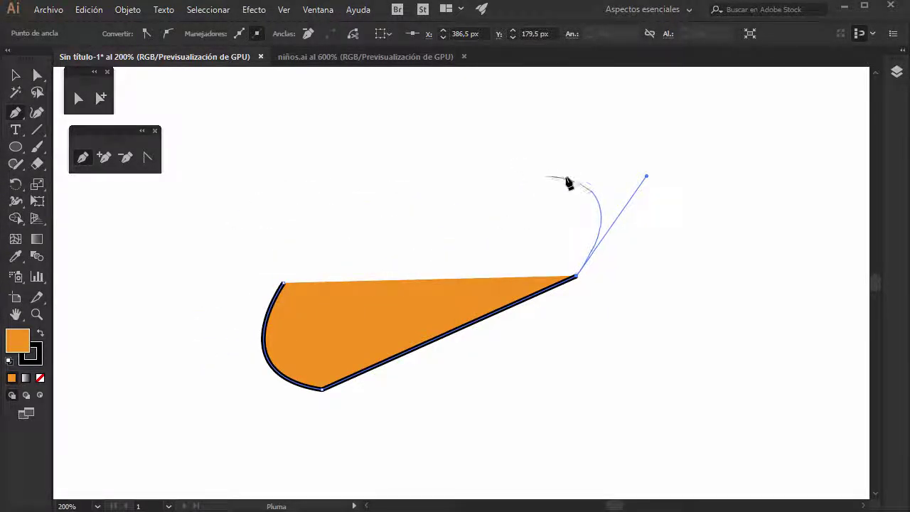
click(516, 193)
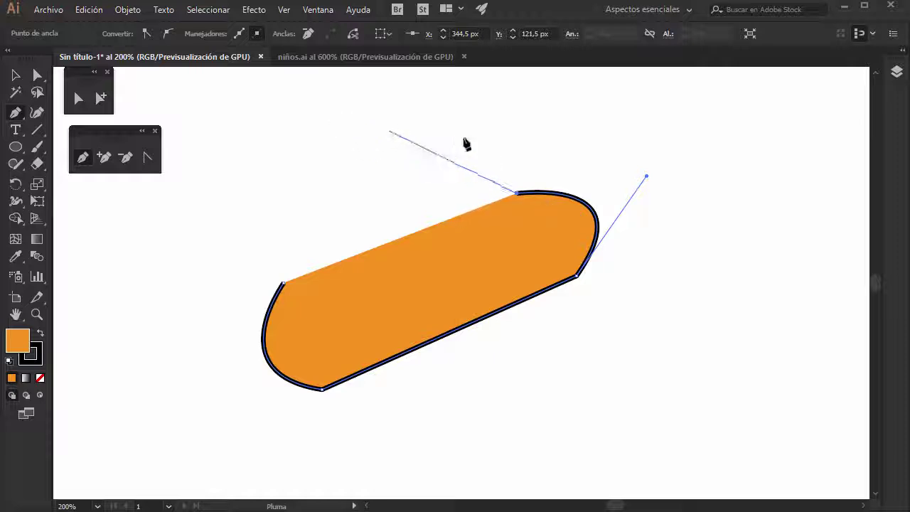
Continue with a straight segment up and left, then an arched segment shaped by a direction handle pulled from its end anchor
click(337, 111)
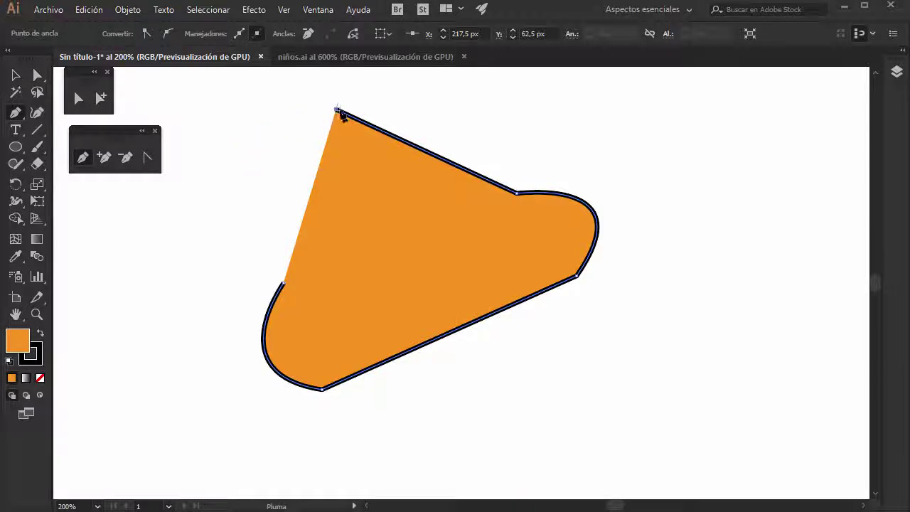
drag(338, 112, 320, 123)
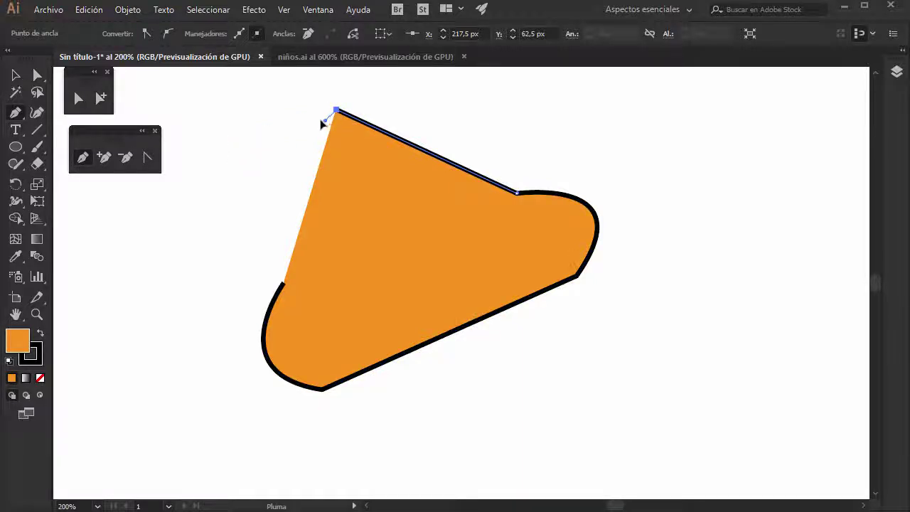
mouse_move(271, 107)
mouse_down()
mouse_move(257, 98)
mouse_move(268, 93)
mouse_up()
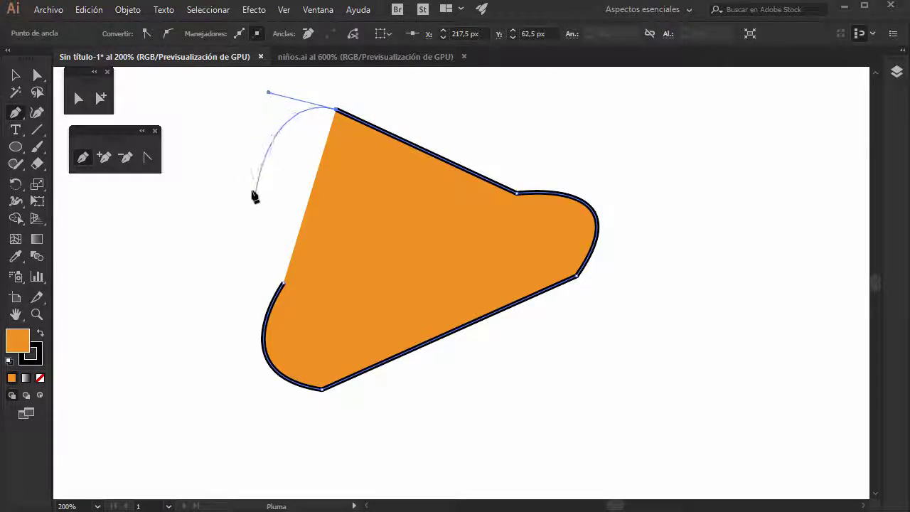
click(235, 152)
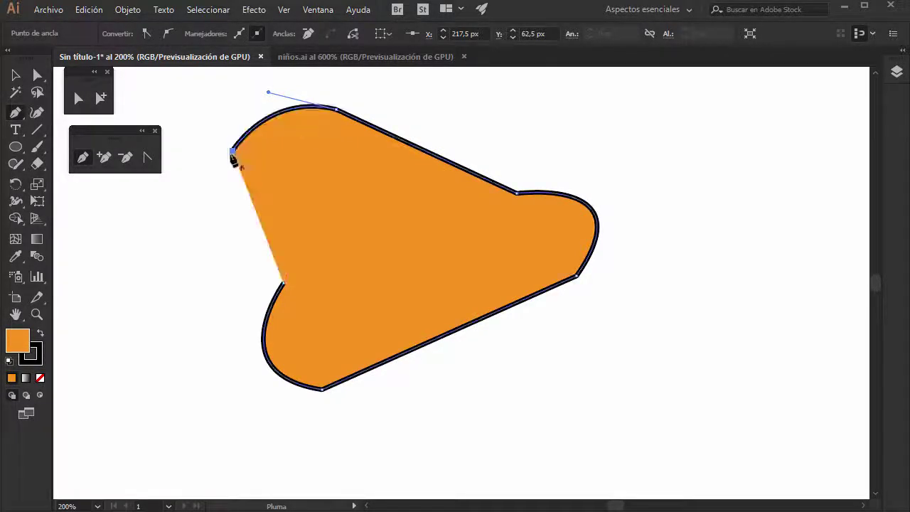
Add a curve bulging left with a corner anchor at its end, followed by three straight segments running down the left side
drag(182, 219, 235, 257)
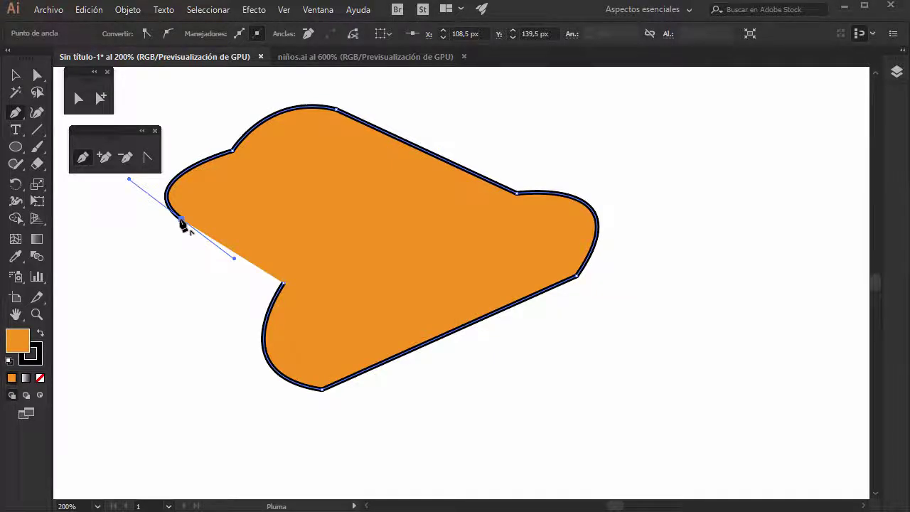
drag(182, 221, 140, 344)
click(140, 329)
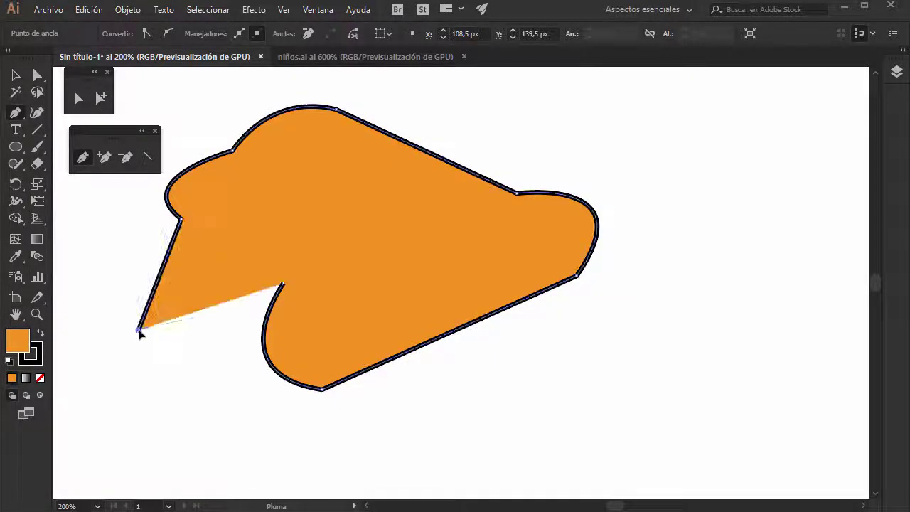
drag(189, 435, 205, 447)
click(284, 472)
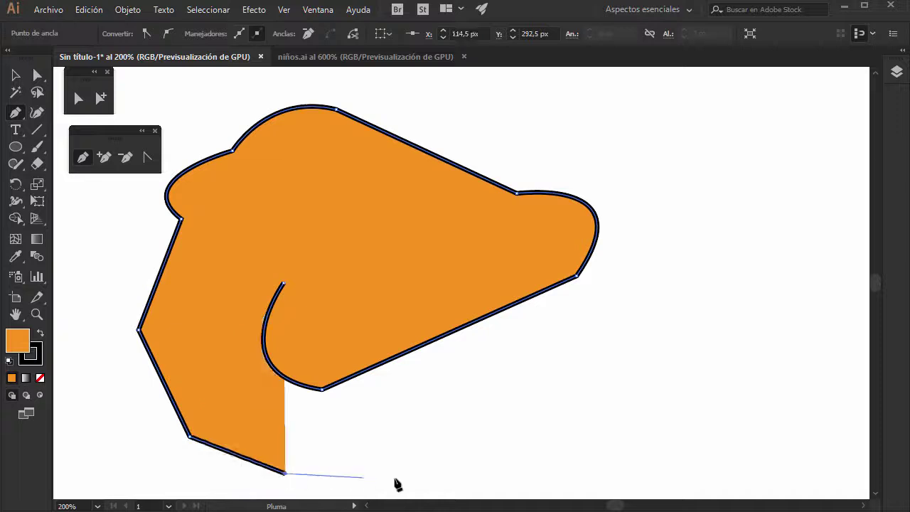
Trace straight segments along the bottom and back up inside the outline, ending with a horizontal segment beneath the upper edge
click(398, 473)
click(415, 432)
click(224, 384)
click(181, 297)
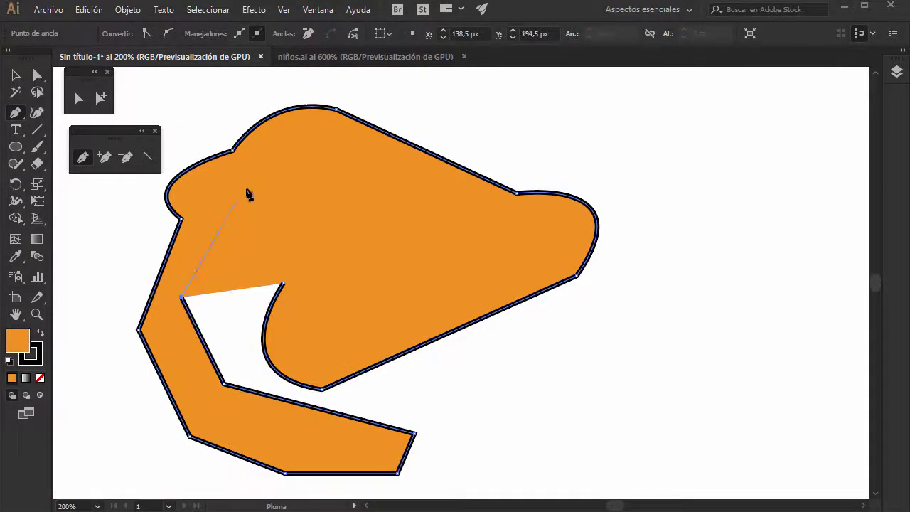
click(246, 188)
click(368, 187)
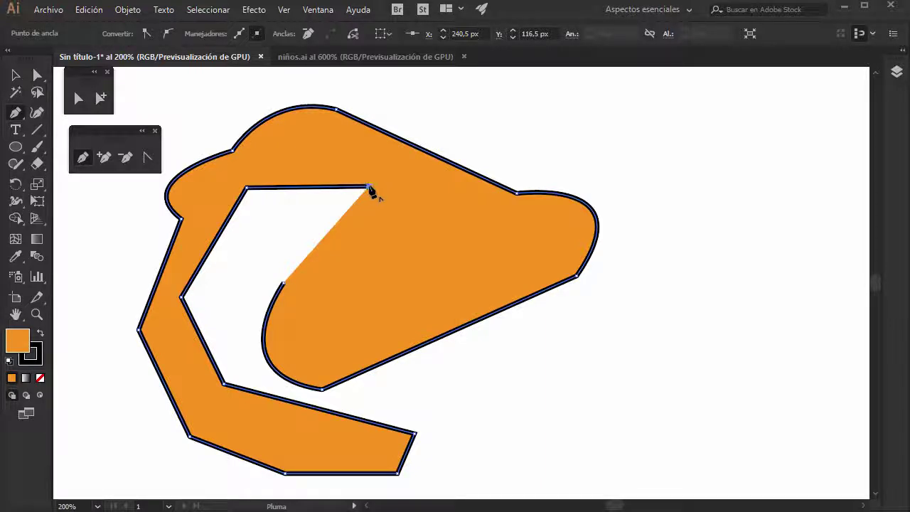
Close the path with a rounded inner curve through a smooth anchor and a shallow curve ending on the first anchor
drag(451, 247, 392, 280)
drag(349, 299, 340, 304)
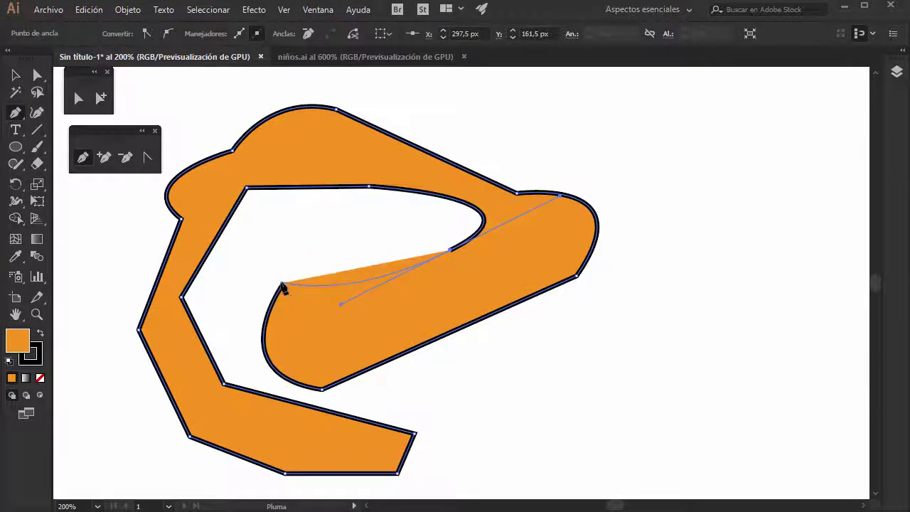
click(283, 285)
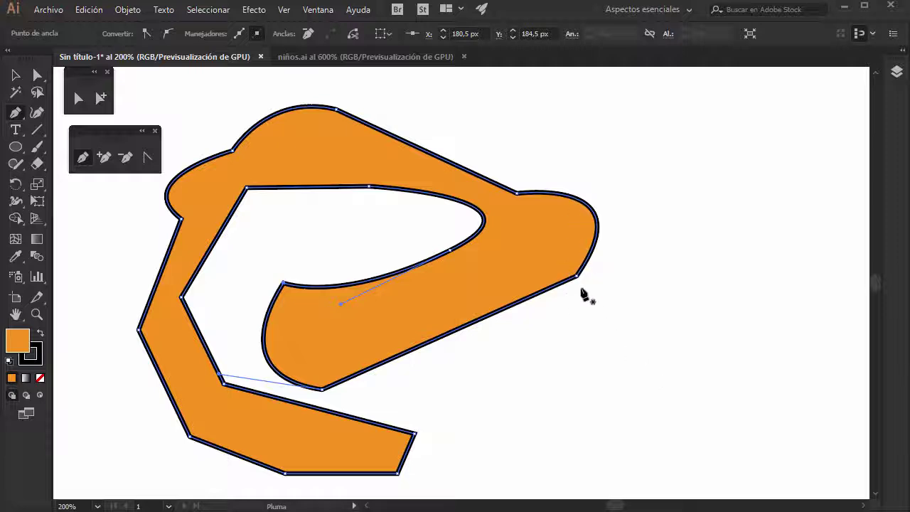
Start a second path beside the large shape with a straight segment, an arch from a pulled handle, and a rounded curve ending in a corner
ctrl+click(633, 317)
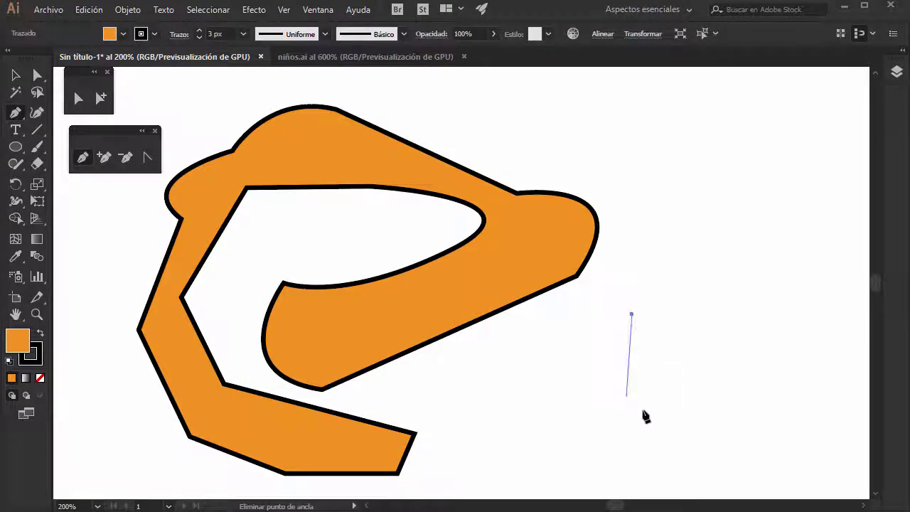
click(668, 419)
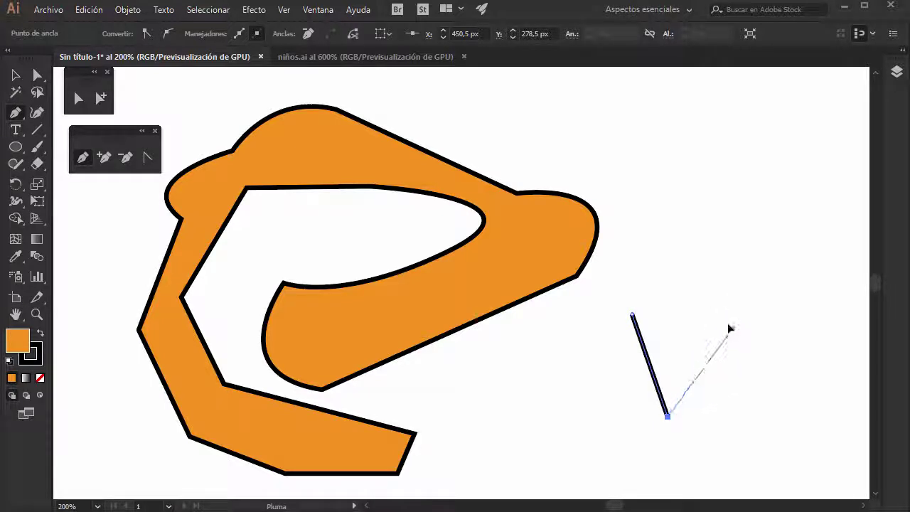
drag(712, 323, 711, 319)
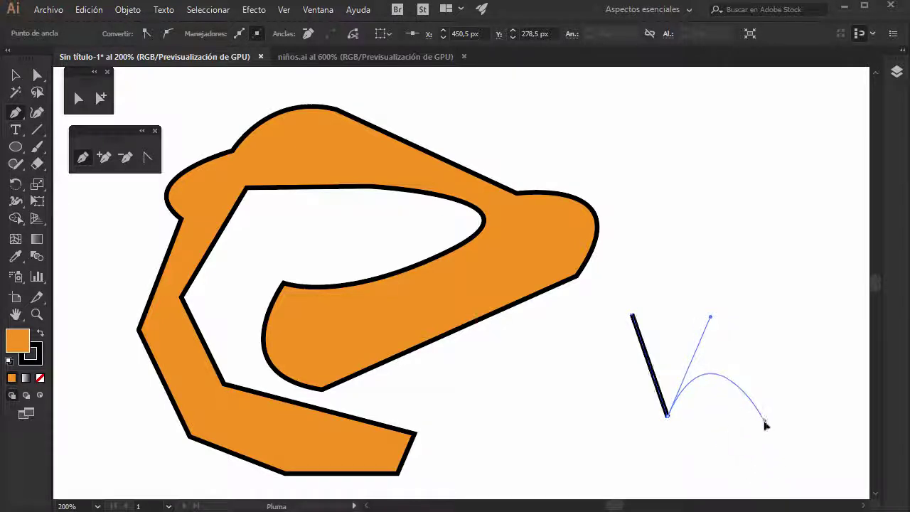
drag(764, 420, 634, 471)
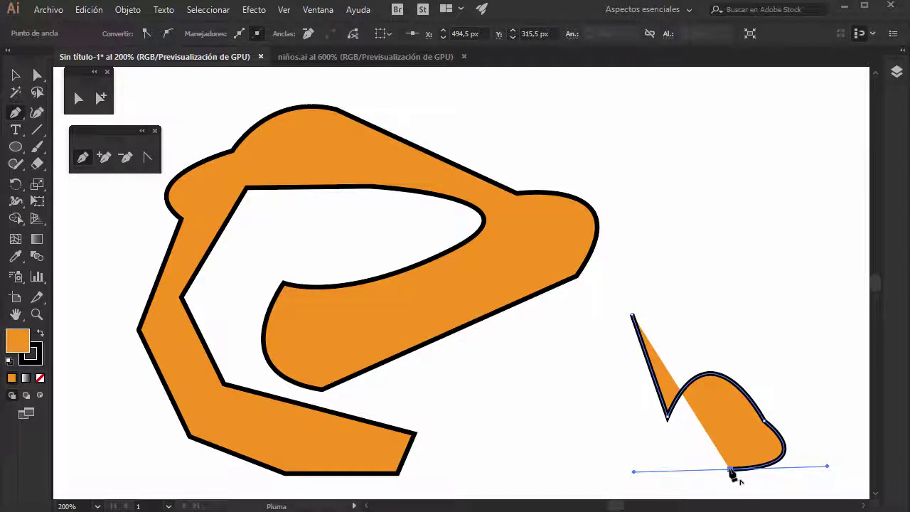
click(730, 469)
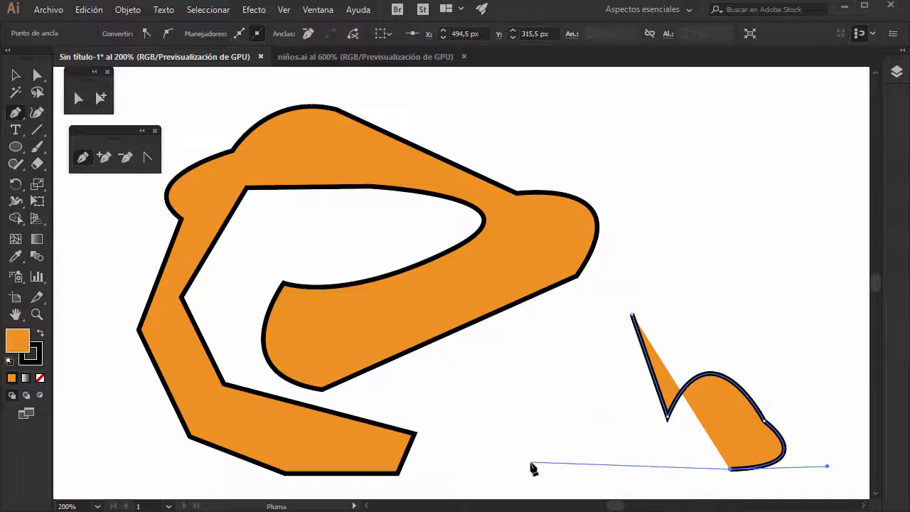
Close the second path with straight segments along its bottom, up its left side and across to the first anchor
click(609, 483)
click(526, 471)
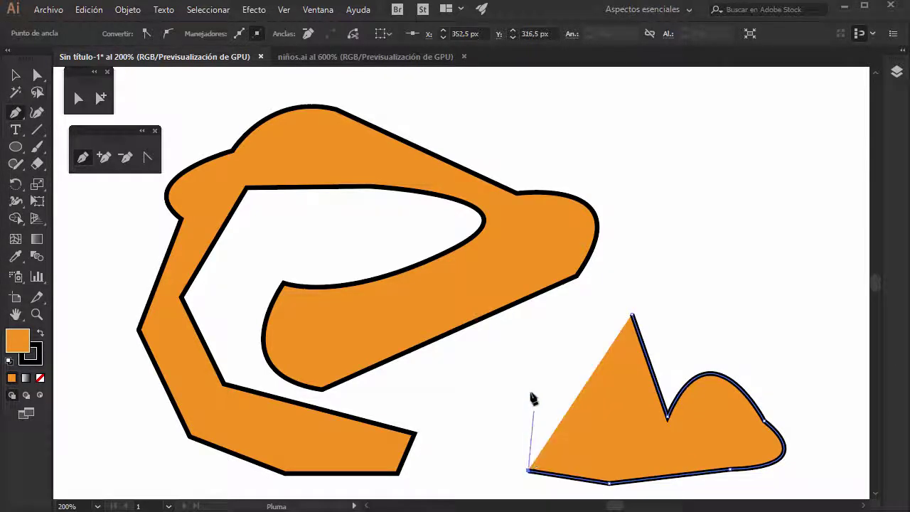
click(526, 385)
click(593, 304)
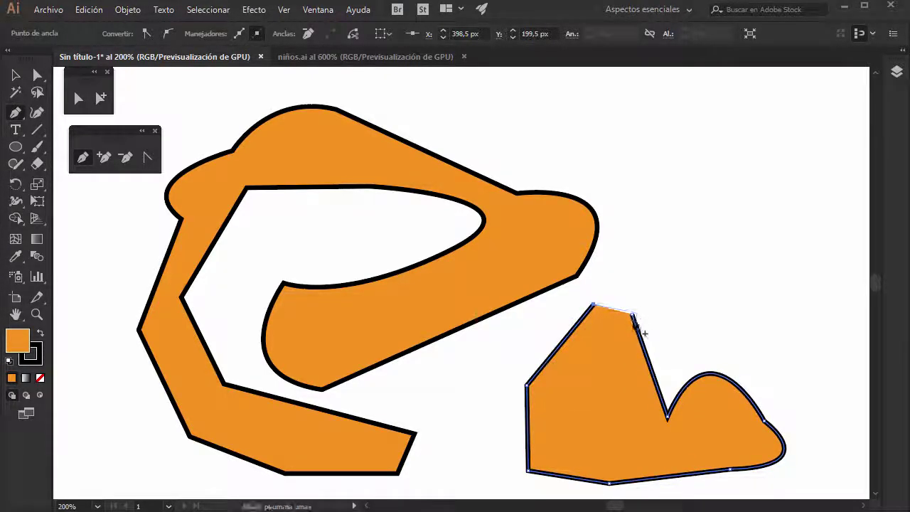
click(632, 314)
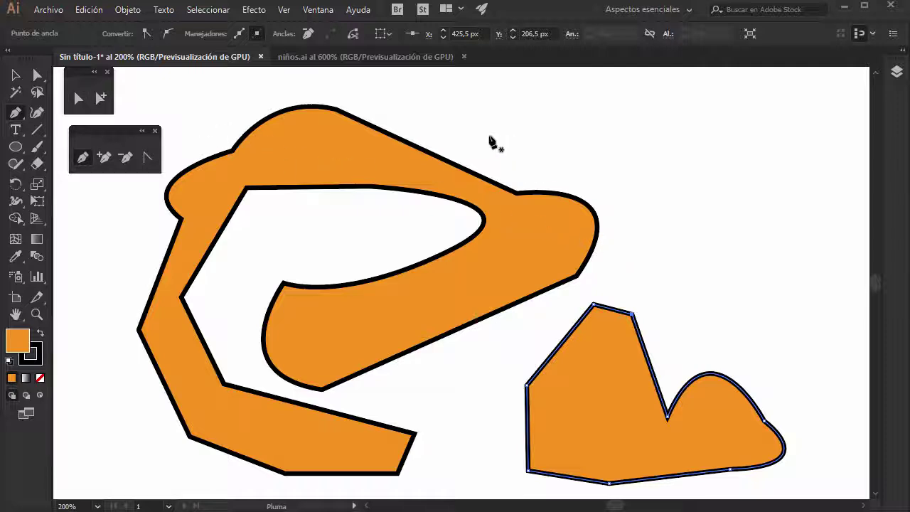
Select both orange shapes with the Direct Selection tool and delete them
click(79, 98)
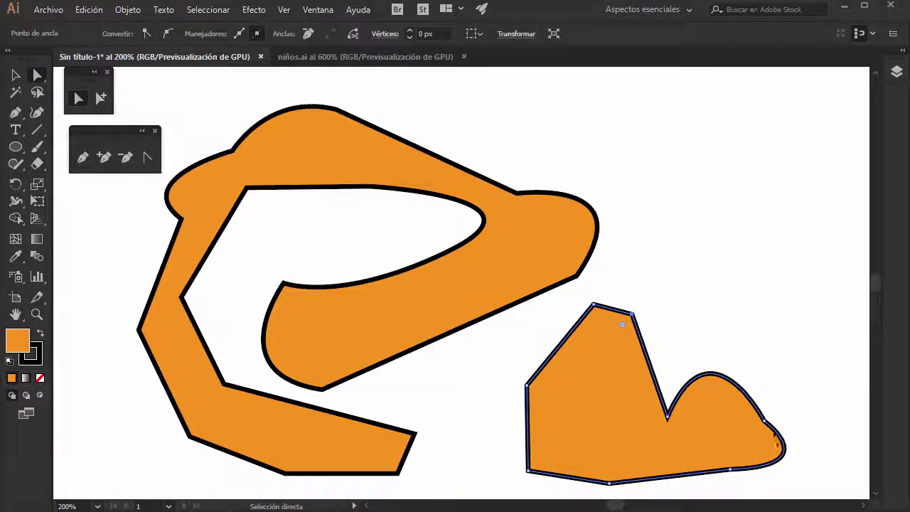
drag(816, 492, 119, 113)
key(Delete)
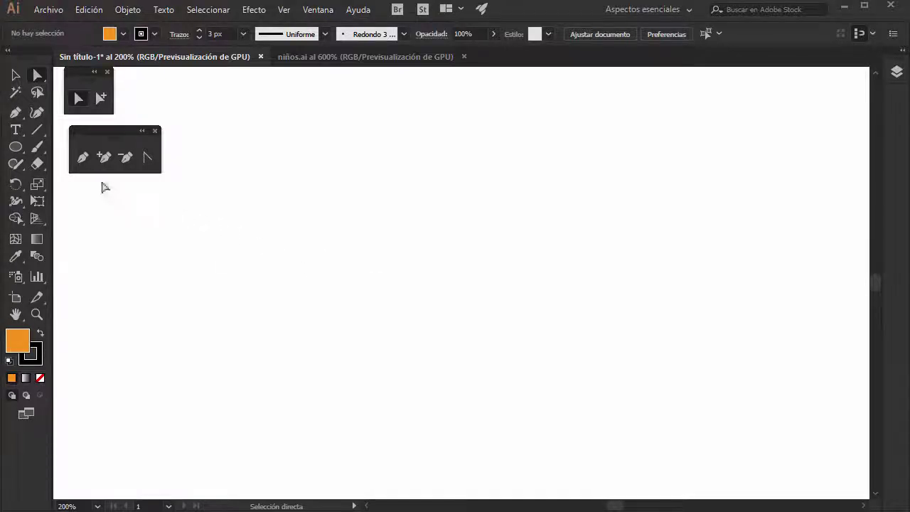
Start a new Pen path with a first anchor near the centre-left of the empty artboard
click(82, 157)
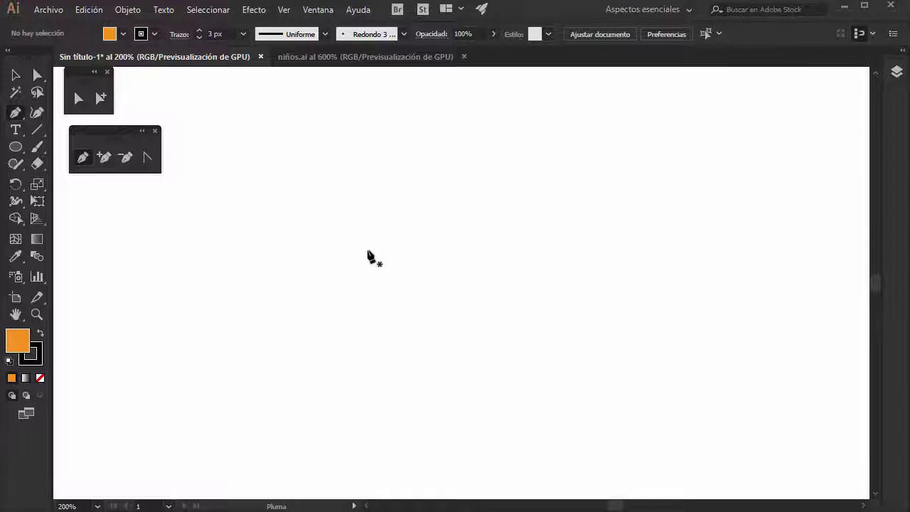
click(316, 264)
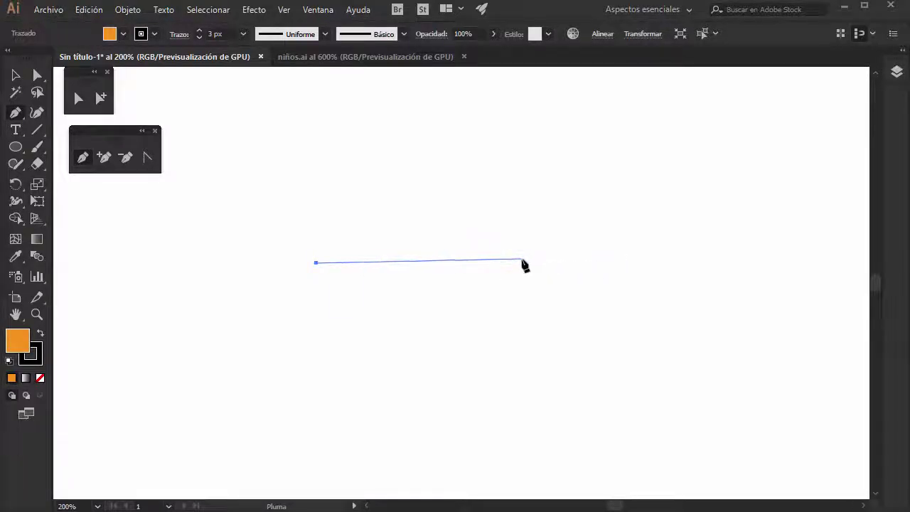
Try closing the path with a smooth arch that curves back to the first anchor, and undo both curved segments
mouse_move(524, 262)
mouse_down()
mouse_move(538, 387)
mouse_move(567, 441)
mouse_move(633, 464)
mouse_up()
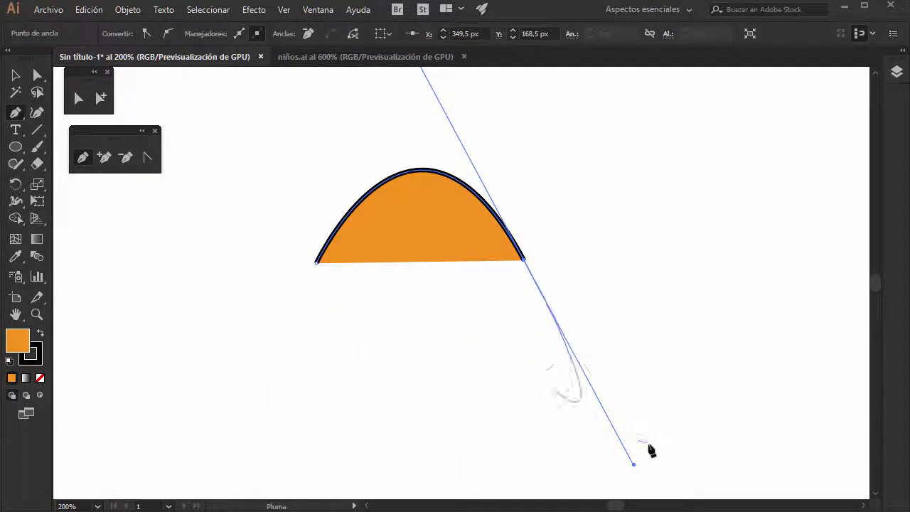
click(316, 263)
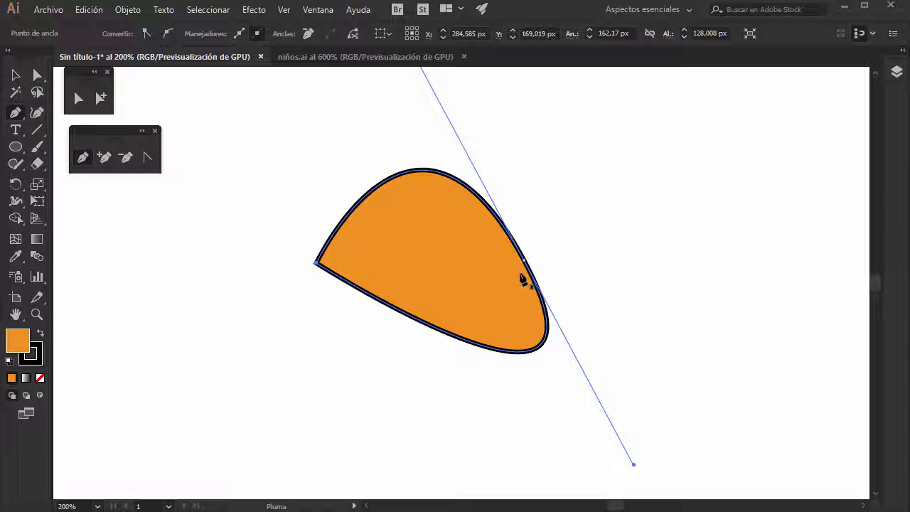
key(ctrl+z)
key(ctrl+z)
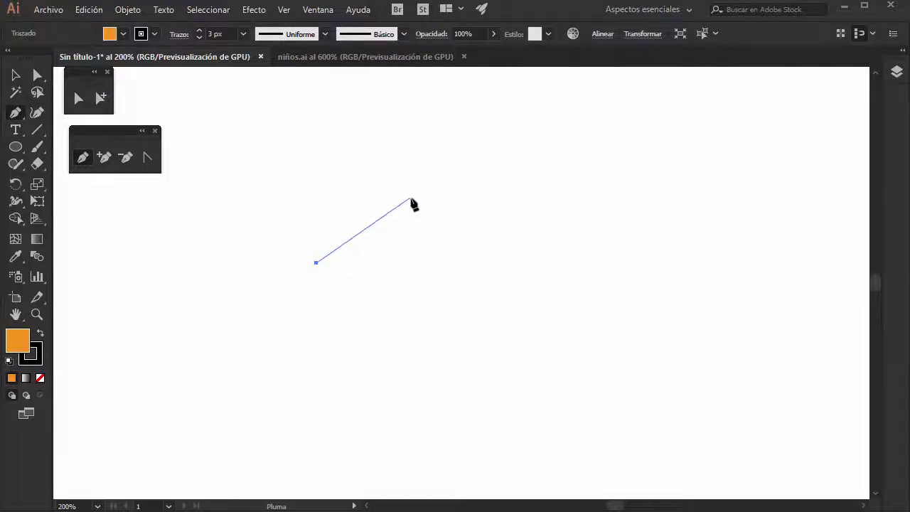
Draw smooth curved anchors at about X 266, Y 124; X 315, Y 173; and X 265, Y 227 px, closing the path at its first anchor
drag(407, 198, 475, 197)
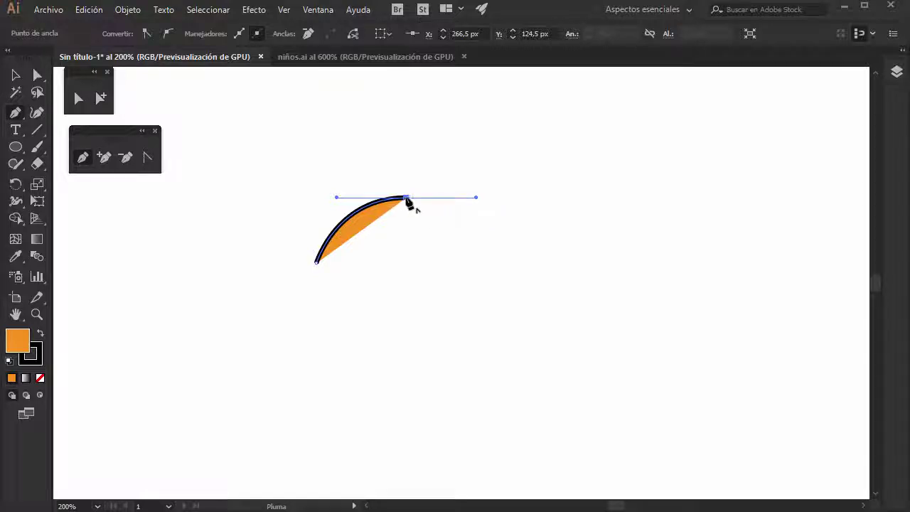
drag(406, 198, 475, 200)
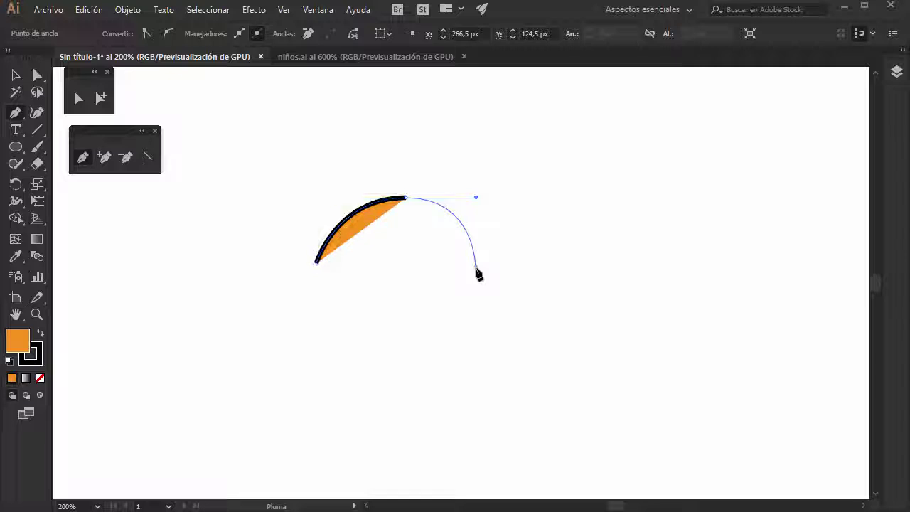
drag(475, 268, 480, 319)
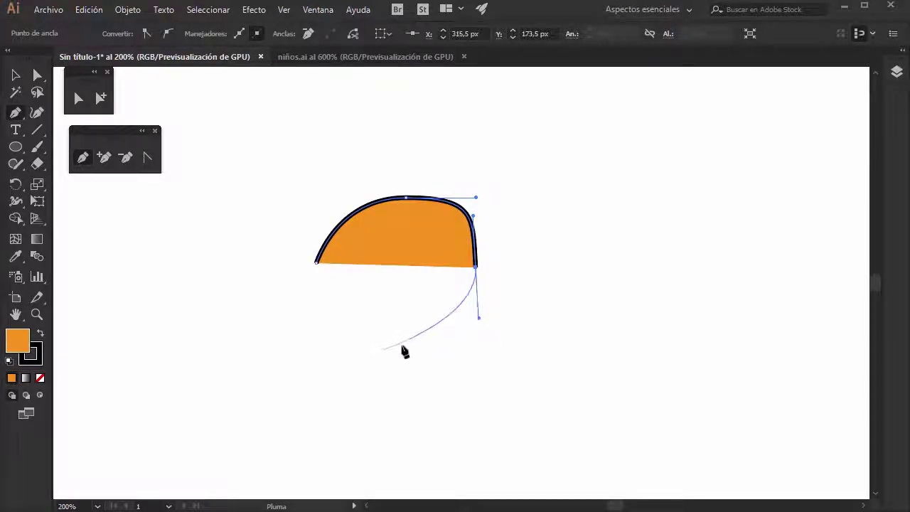
drag(405, 346, 372, 344)
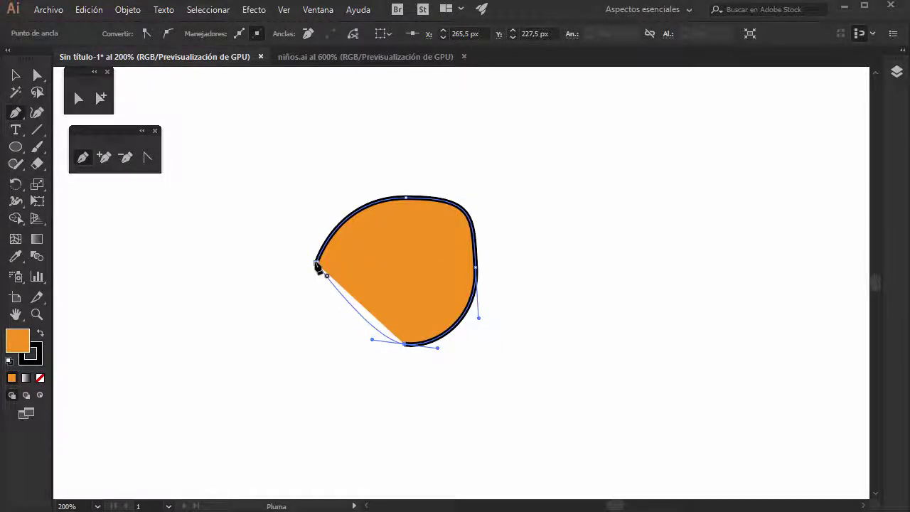
mouse_move(317, 264)
mouse_down()
mouse_move(319, 209)
mouse_move(306, 204)
mouse_up()
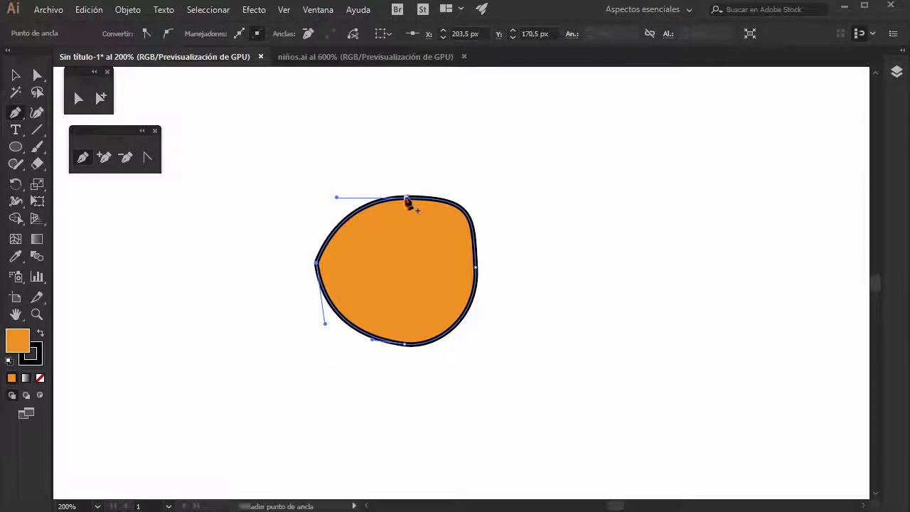
Show the rulers and place a horizontal guide through the shape's leftmost anchor and a vertical guide through its topmost anchor
key(ctrl+r)
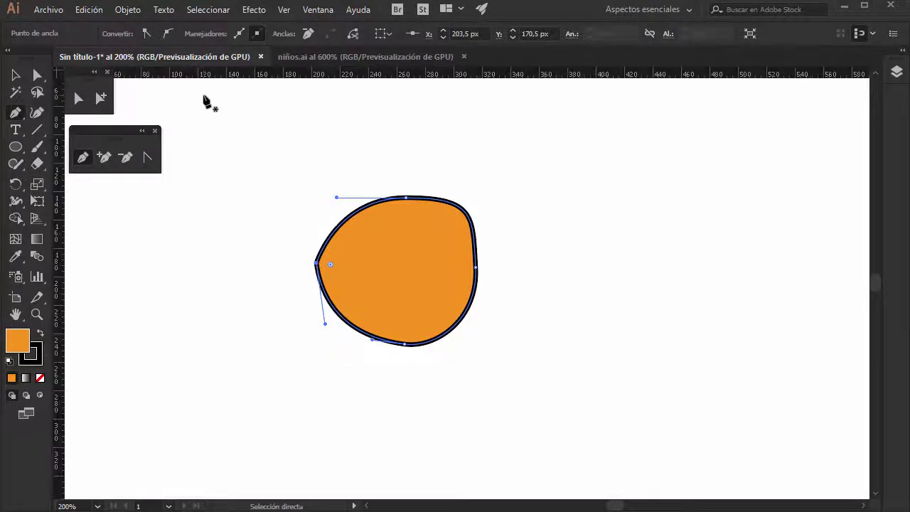
drag(222, 74, 203, 263)
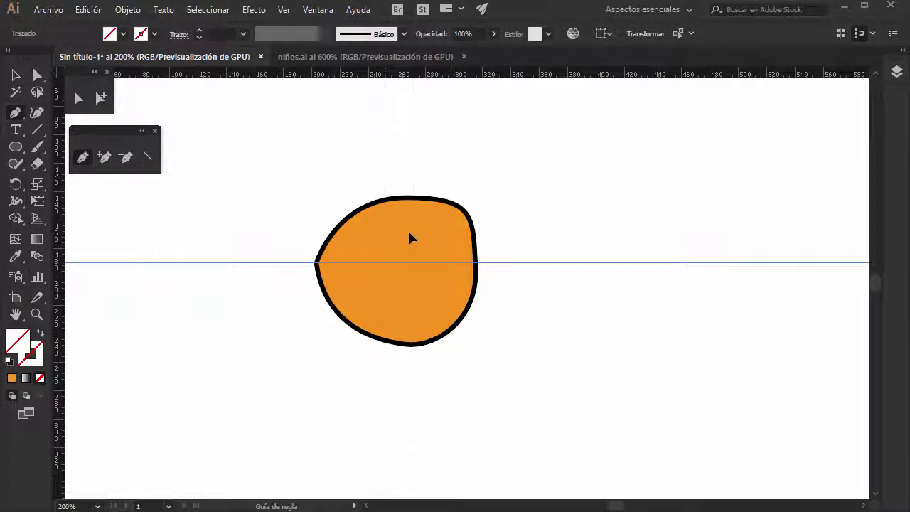
drag(410, 238, 404, 238)
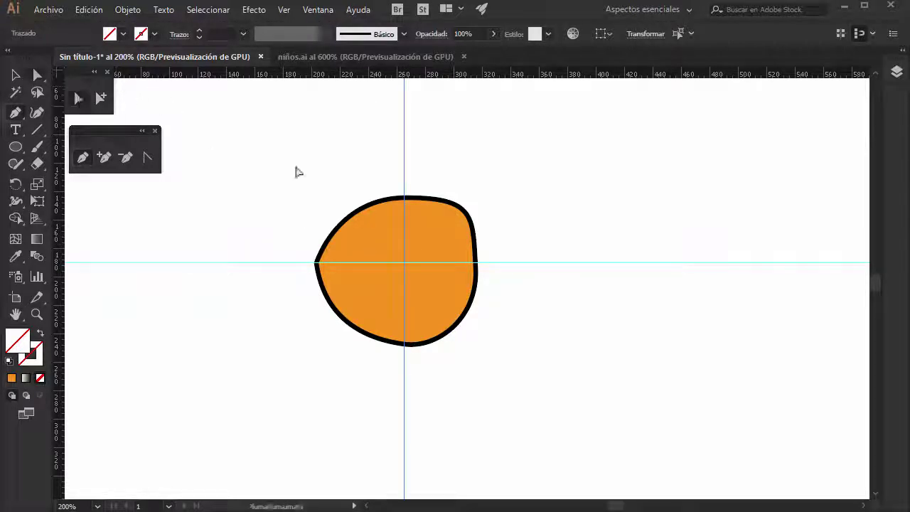
Try tilting the outgoing direction handle of the shape's topmost anchor with Direct Selection, and undo the change
key(a)
key(ctrl+a)
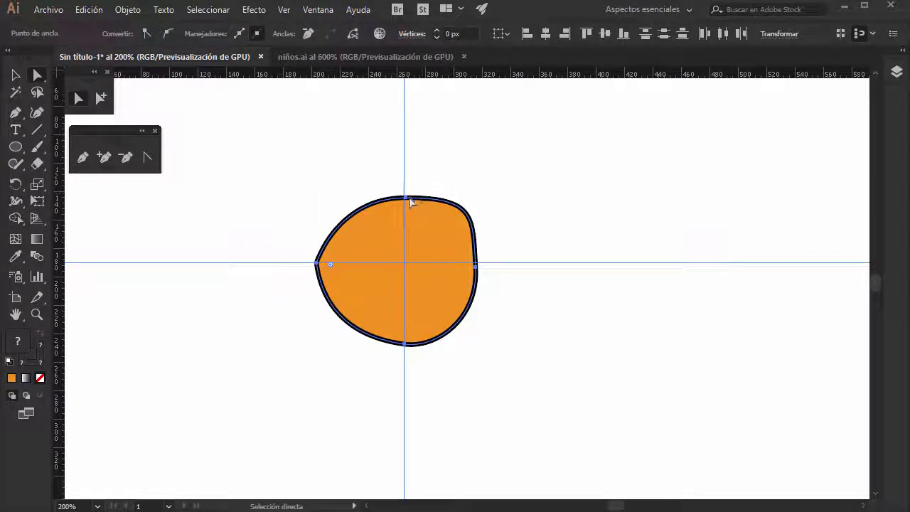
click(408, 201)
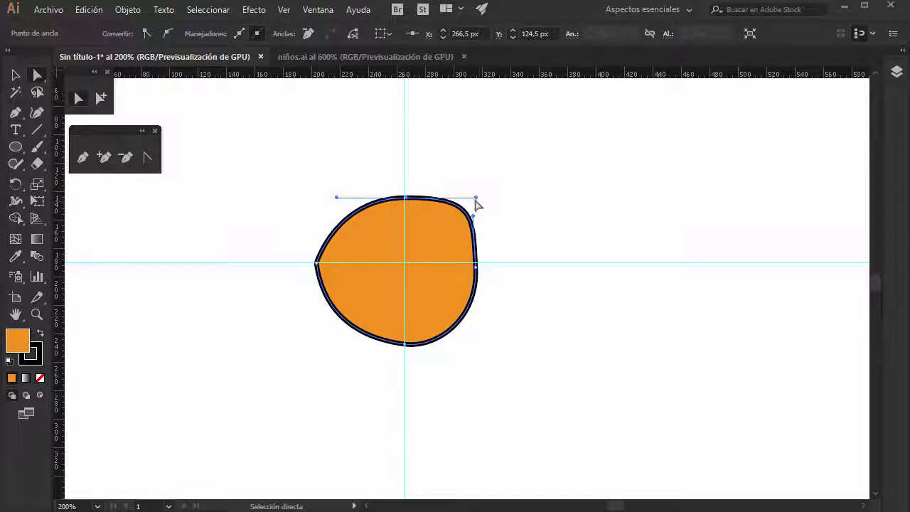
mouse_move(477, 201)
mouse_down()
mouse_move(469, 154)
mouse_move(471, 211)
mouse_move(465, 152)
mouse_move(471, 195)
mouse_up()
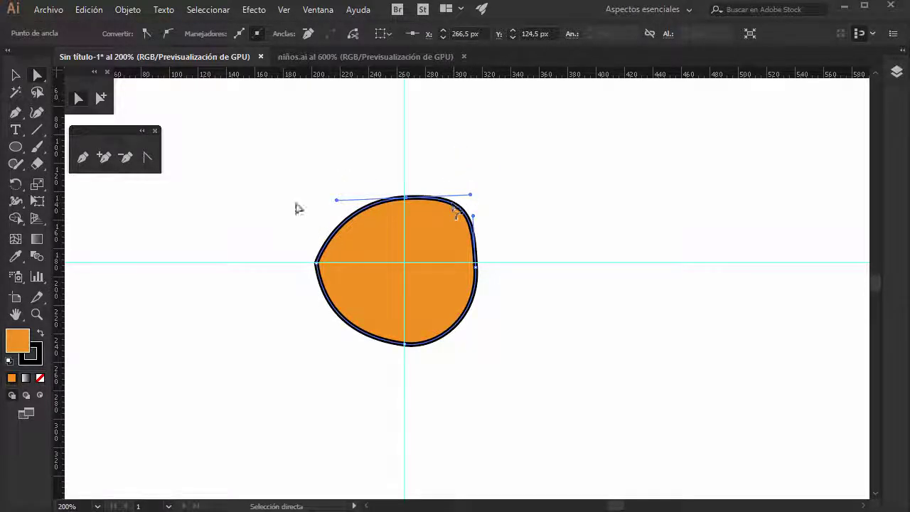
key(ctrl+z)
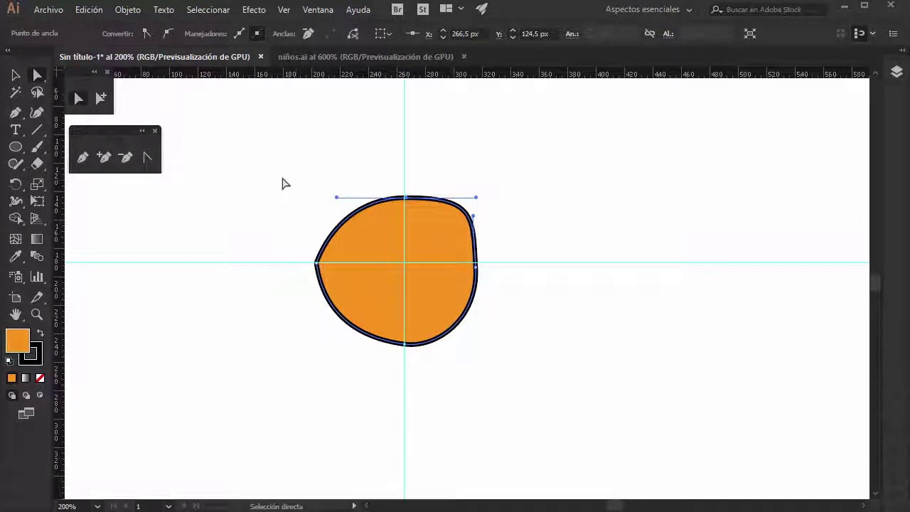
Pull the topmost anchor's right-hand handle upward independently of its left-hand handle with the Anchor Point tool
drag(280, 180, 355, 308)
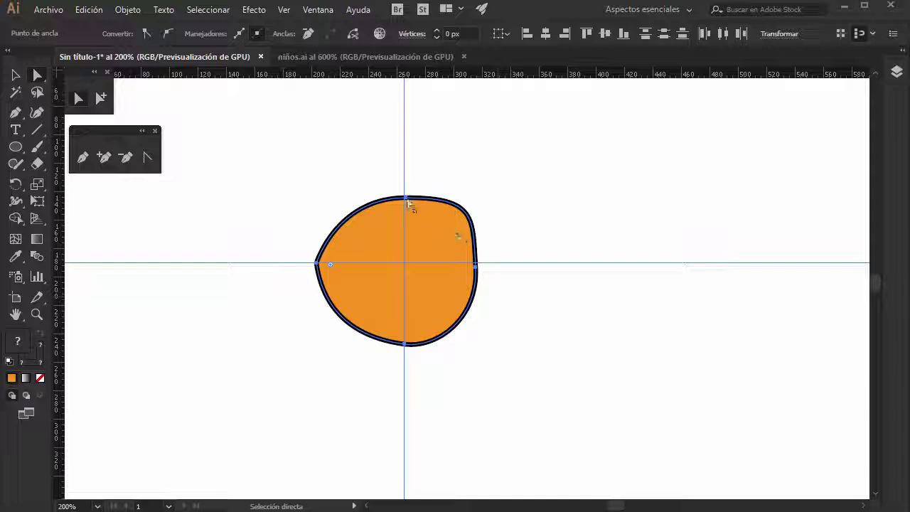
click(406, 199)
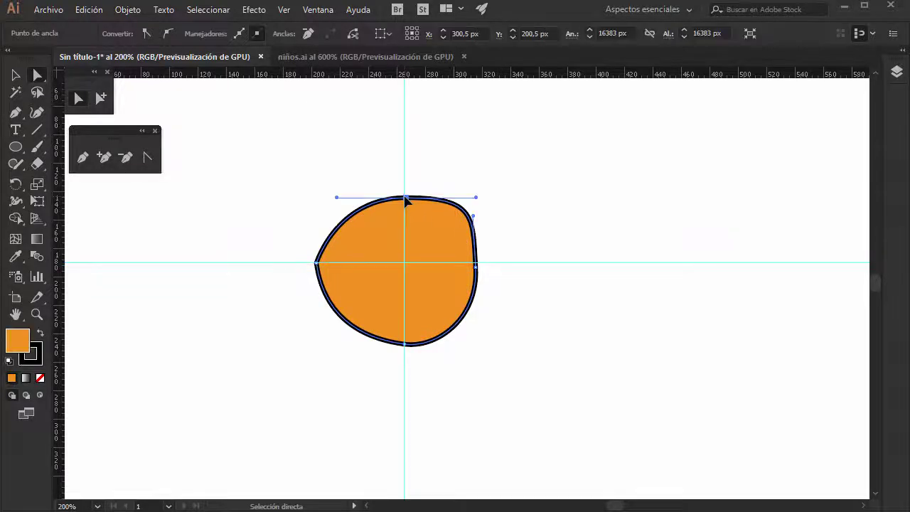
click(150, 157)
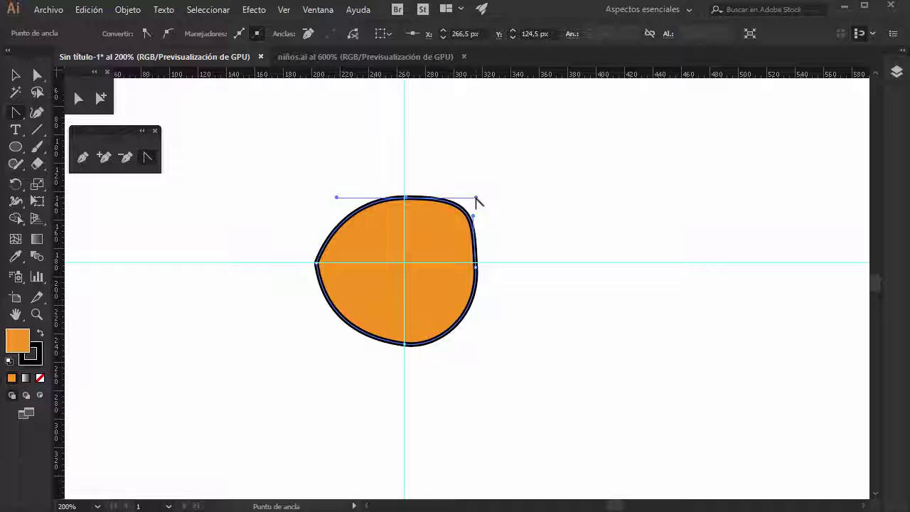
drag(475, 199, 474, 170)
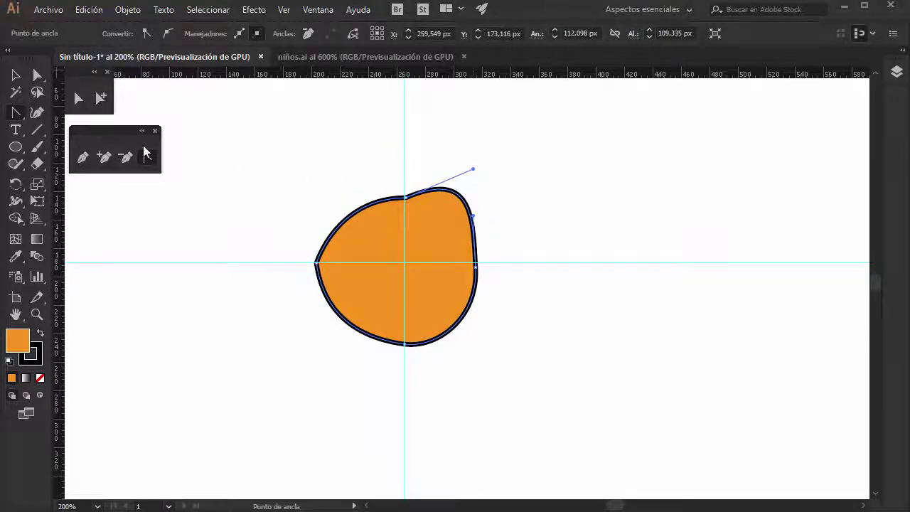
Select the shape's rightmost anchor and pull its upper handle outward independently with the Anchor Point tool
key(a)
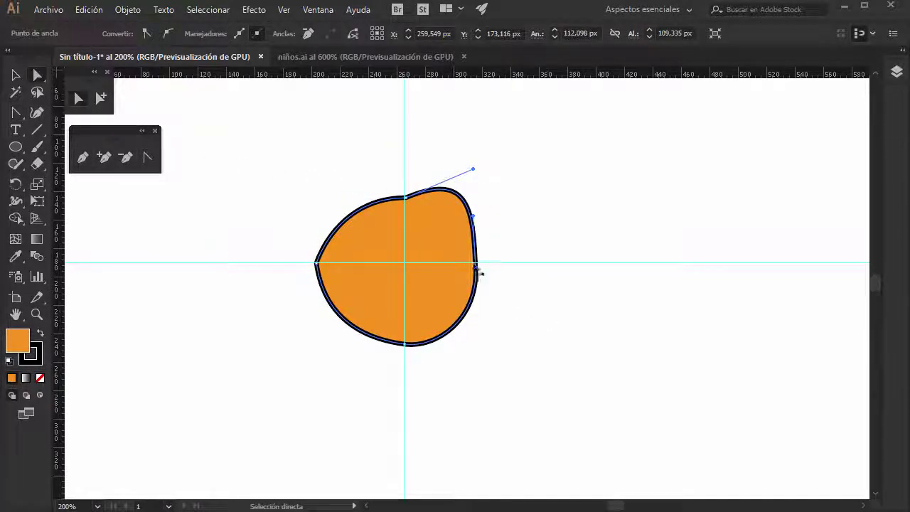
click(493, 278)
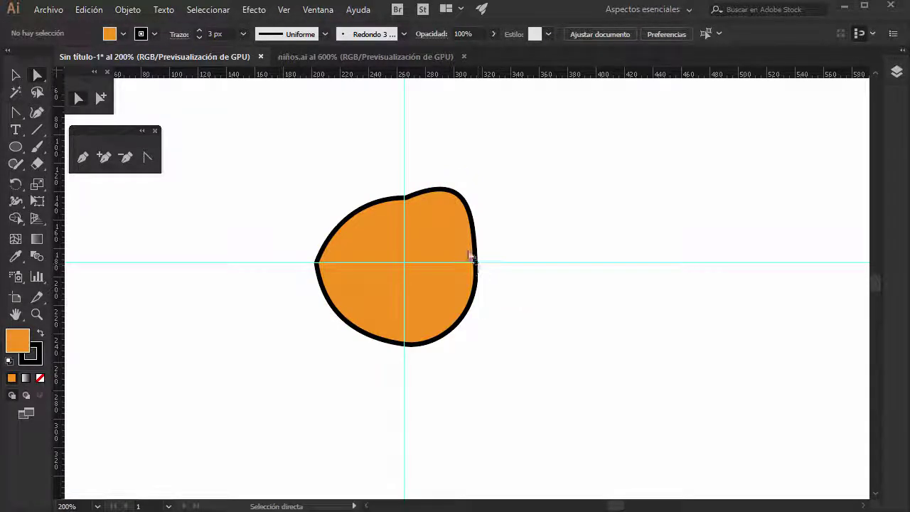
click(474, 264)
click(476, 268)
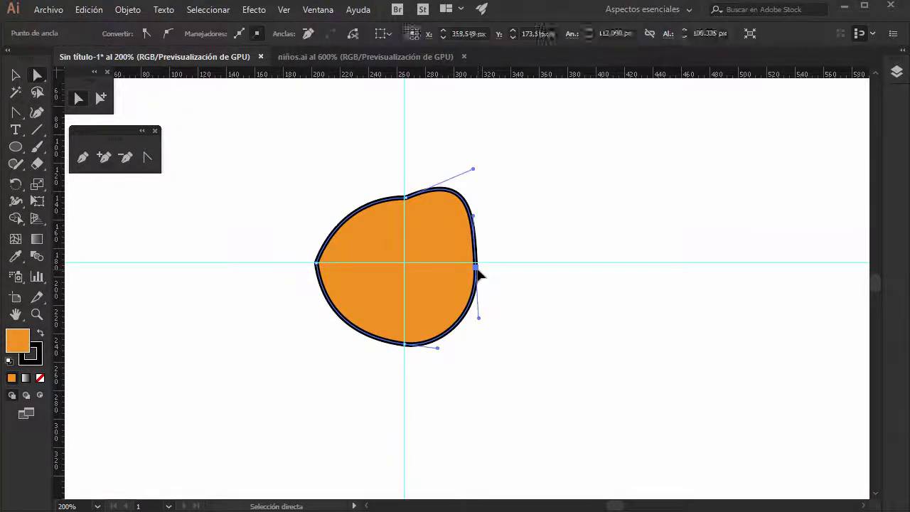
click(148, 157)
drag(472, 218, 502, 213)
Stretch the upper-right curve into a large lobe with Direct Selection, moving both its handles and nudging the rightmost anchor outward
click(78, 98)
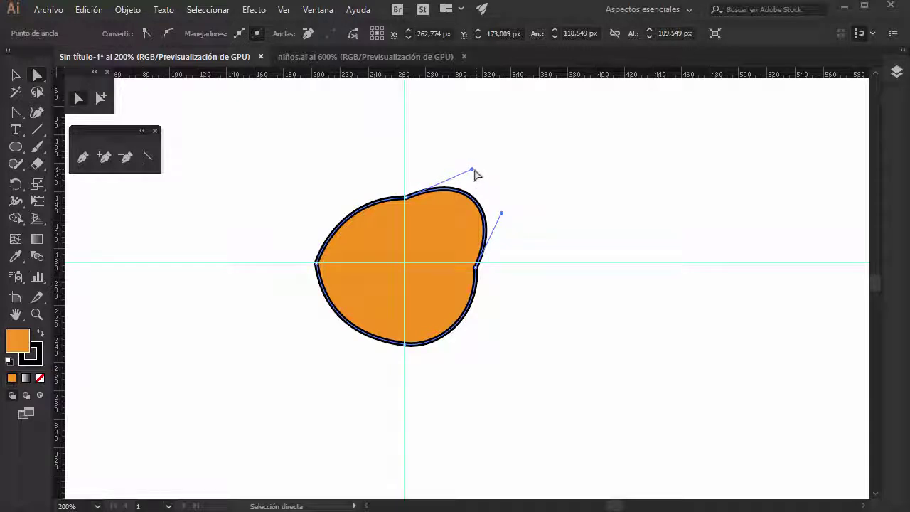
drag(474, 169, 498, 123)
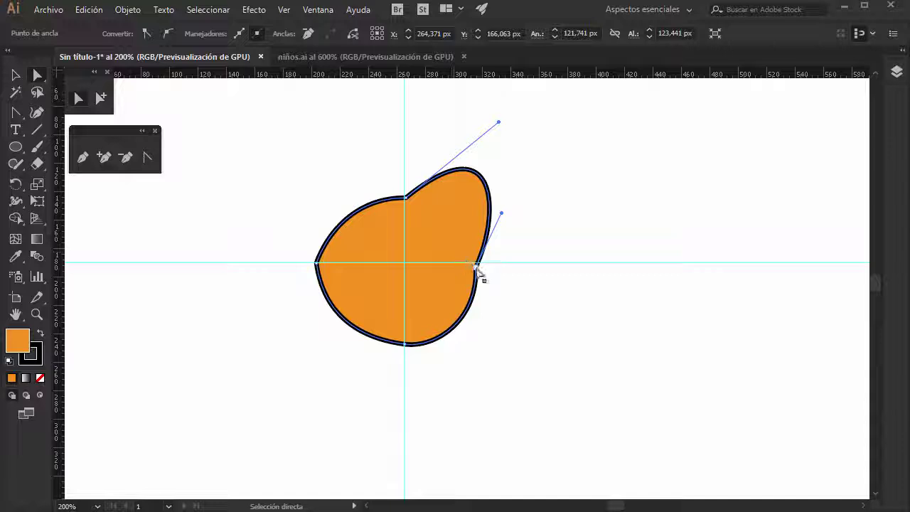
drag(478, 268, 480, 263)
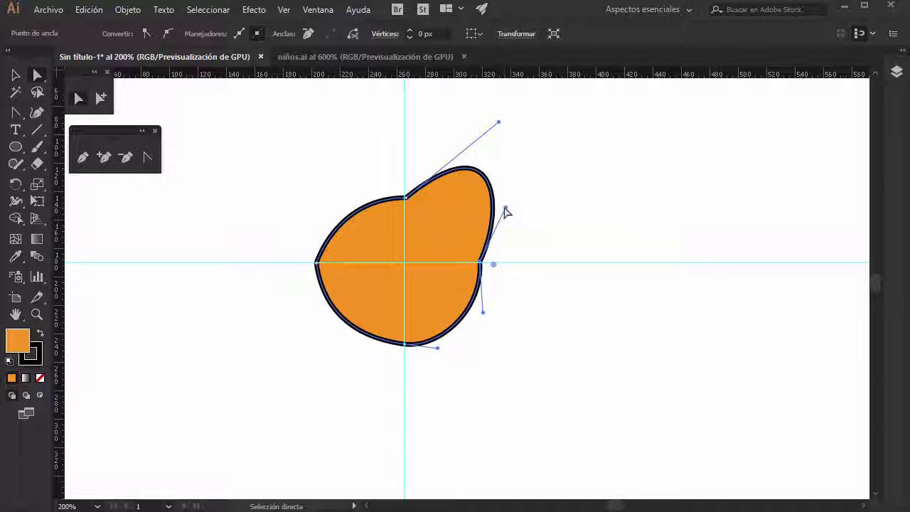
drag(504, 209, 585, 168)
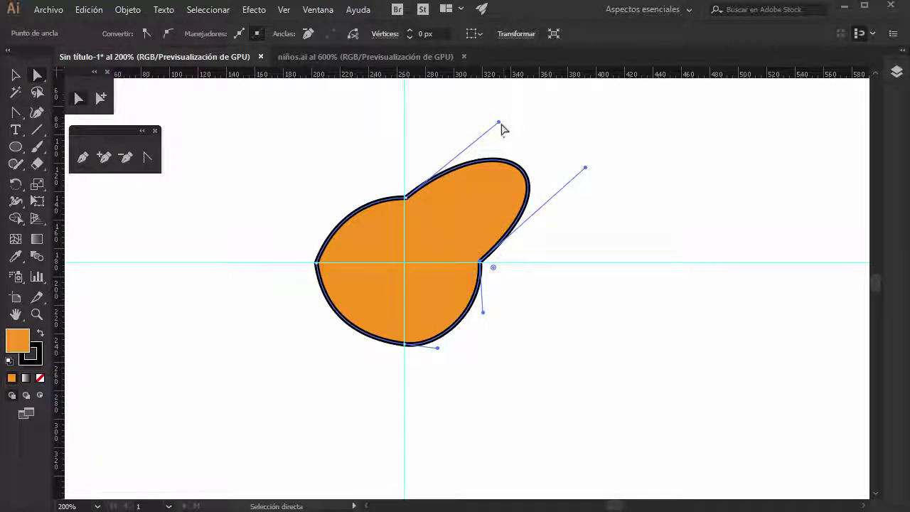
drag(502, 126, 417, 122)
drag(587, 173, 565, 133)
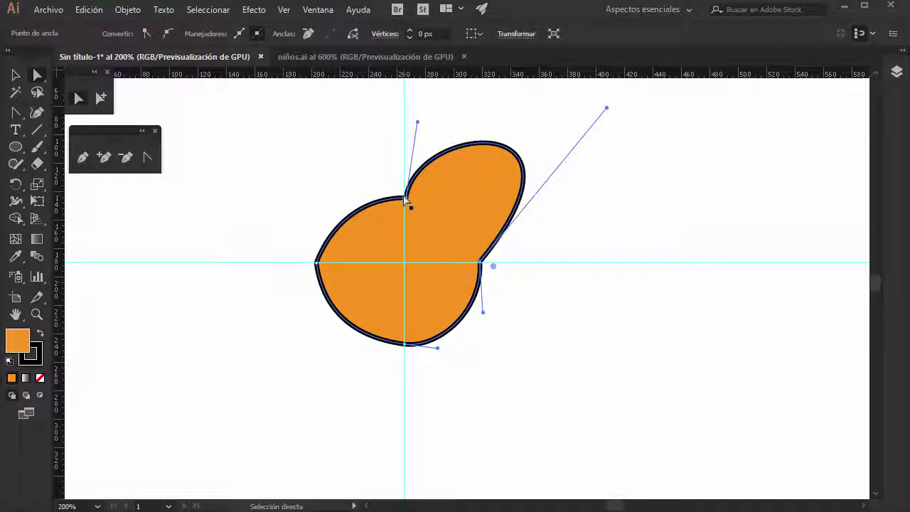
Switch to niños.ai and examine the direction handles at the tip and base of the blond hair's leftmost spike
click(302, 61)
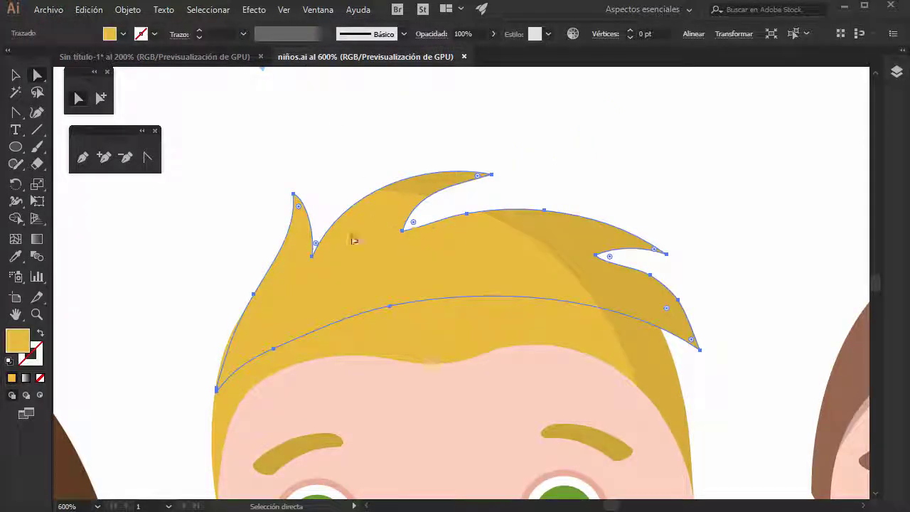
click(293, 194)
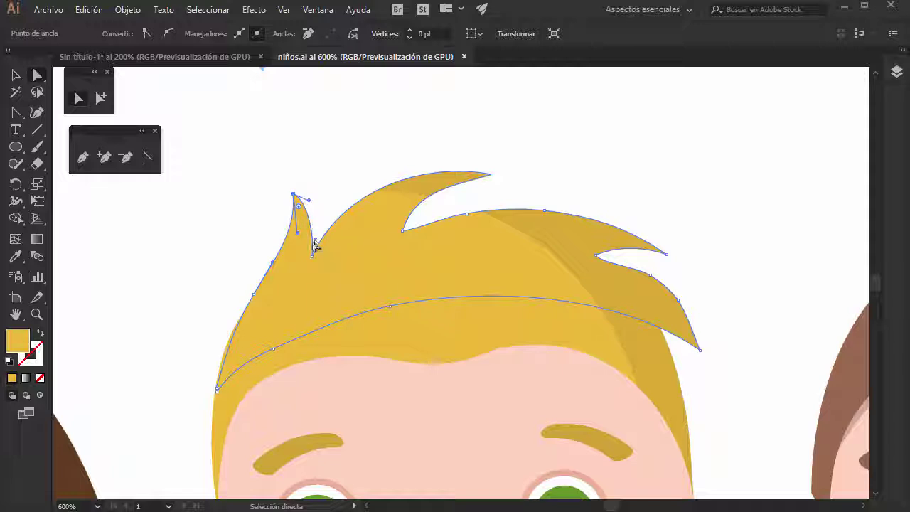
click(313, 254)
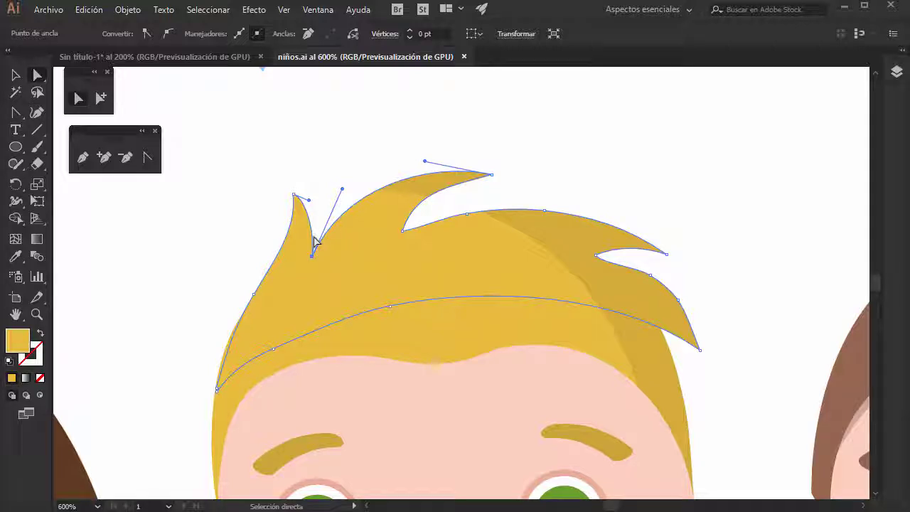
Try reshaping the hair curve beside the leftmost spike through the handles of its base anchor, and undo it
drag(313, 259, 316, 240)
drag(344, 195, 393, 254)
key(ctrl+z)
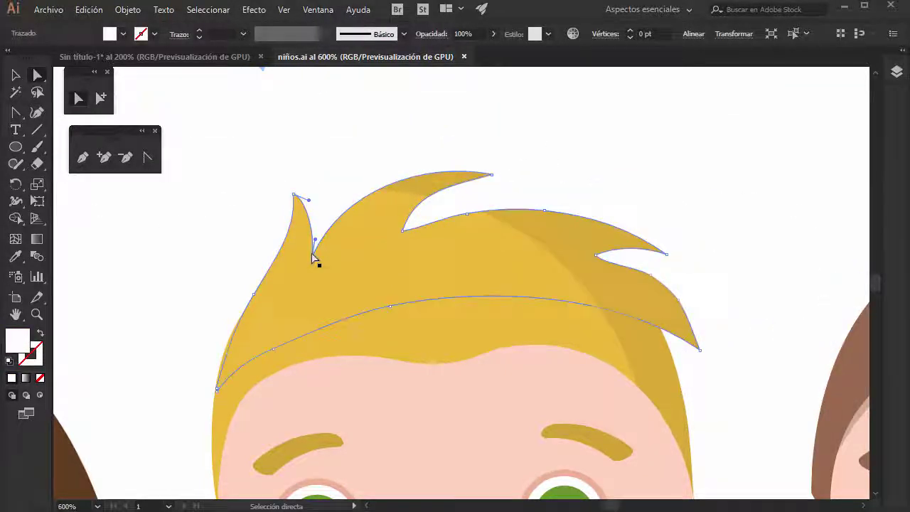